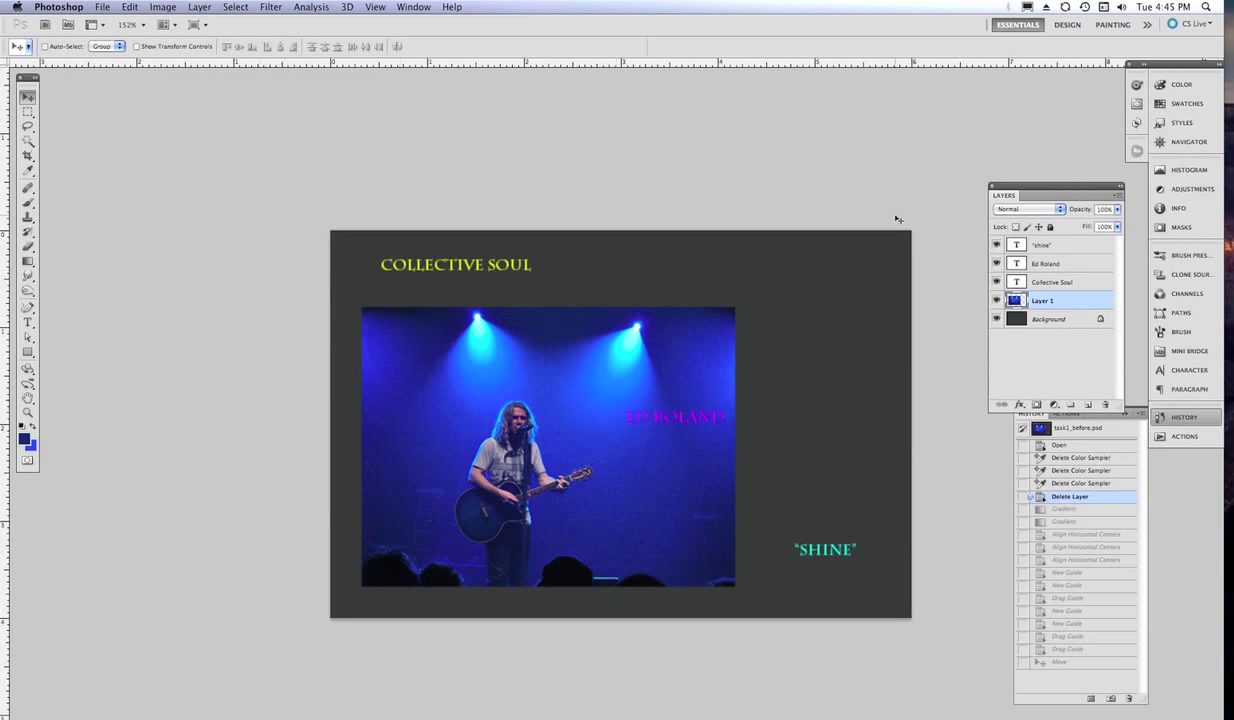
# Move the Layers panel higher up the workspace and select the Eyedropper tool.
pyautogui.moveTo(1090, 191); pyautogui.dragTo(1068, 134)
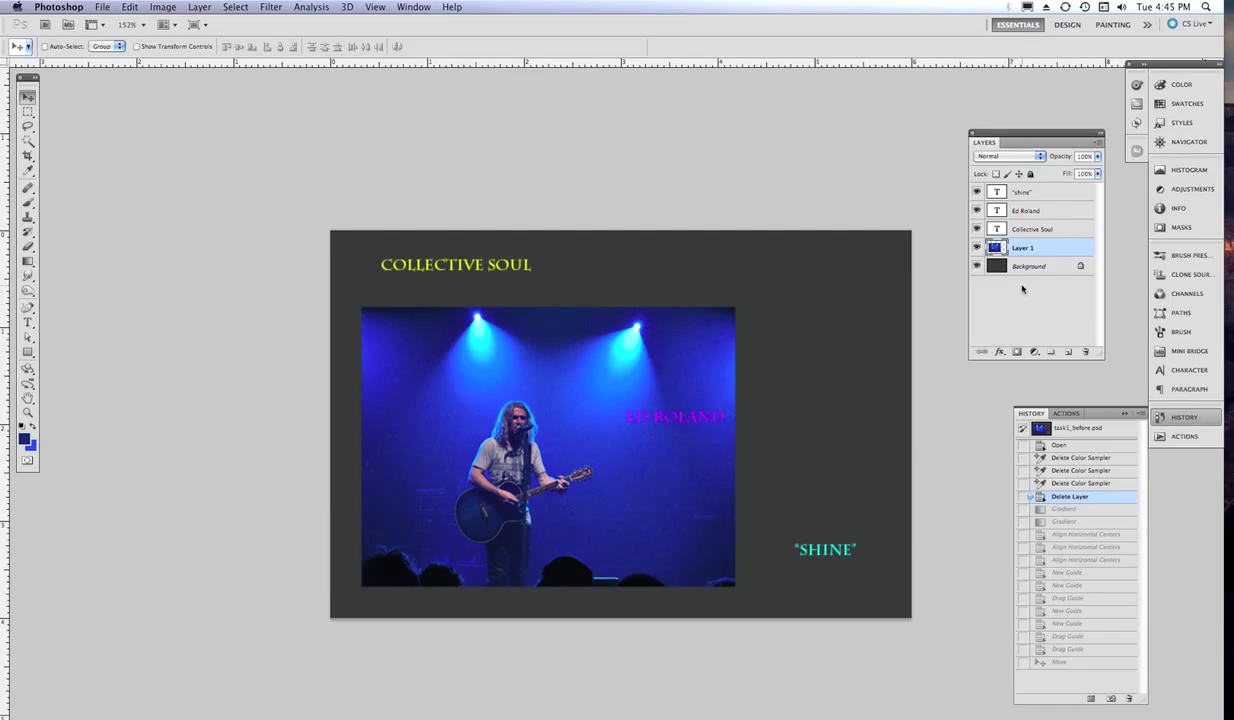
pyautogui.click(28, 171)
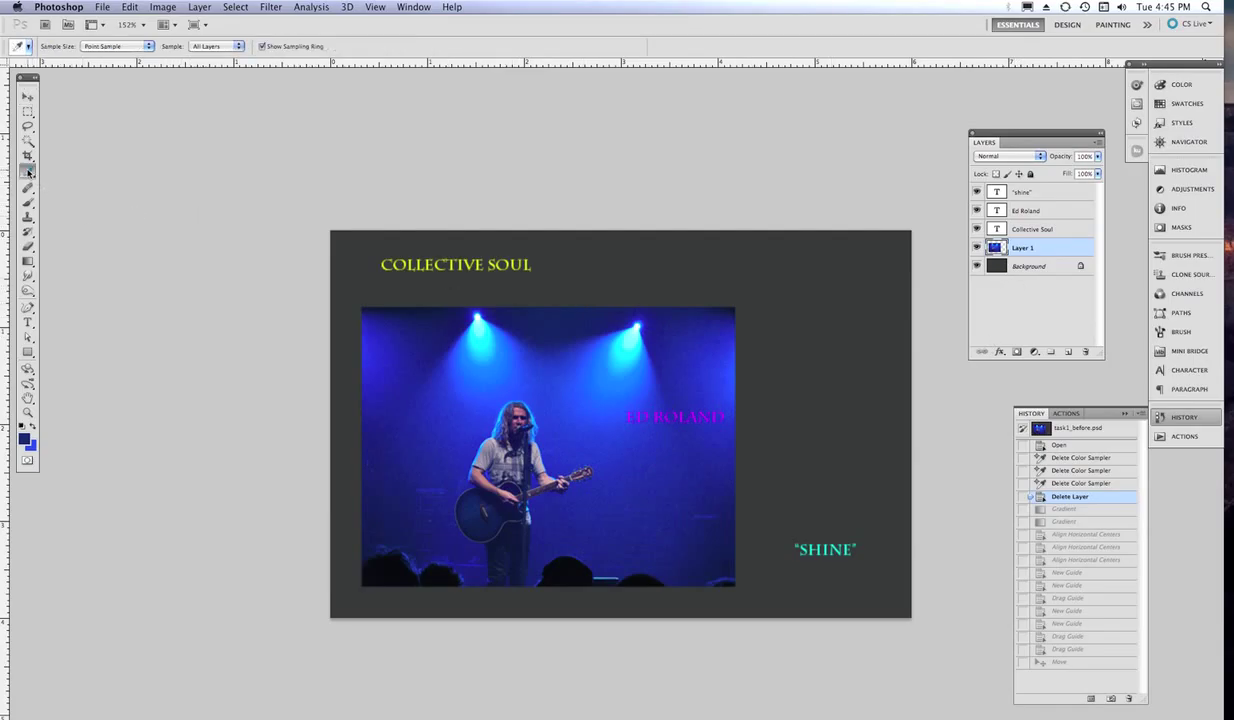
# Set the foreground colour to a dark navy sampled from the photo, then swap it to the background.
pyautogui.click(24, 437)
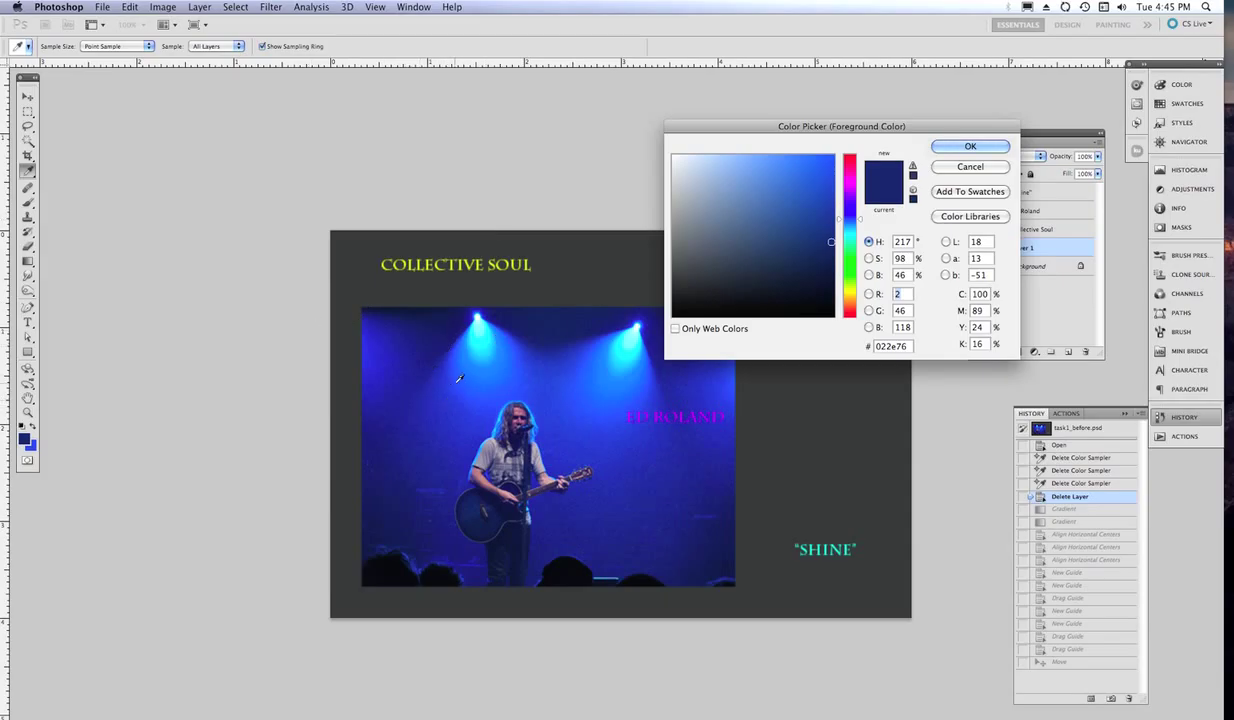
pyautogui.click(428, 332)
pyautogui.click(945, 147)
pyautogui.click(33, 424)
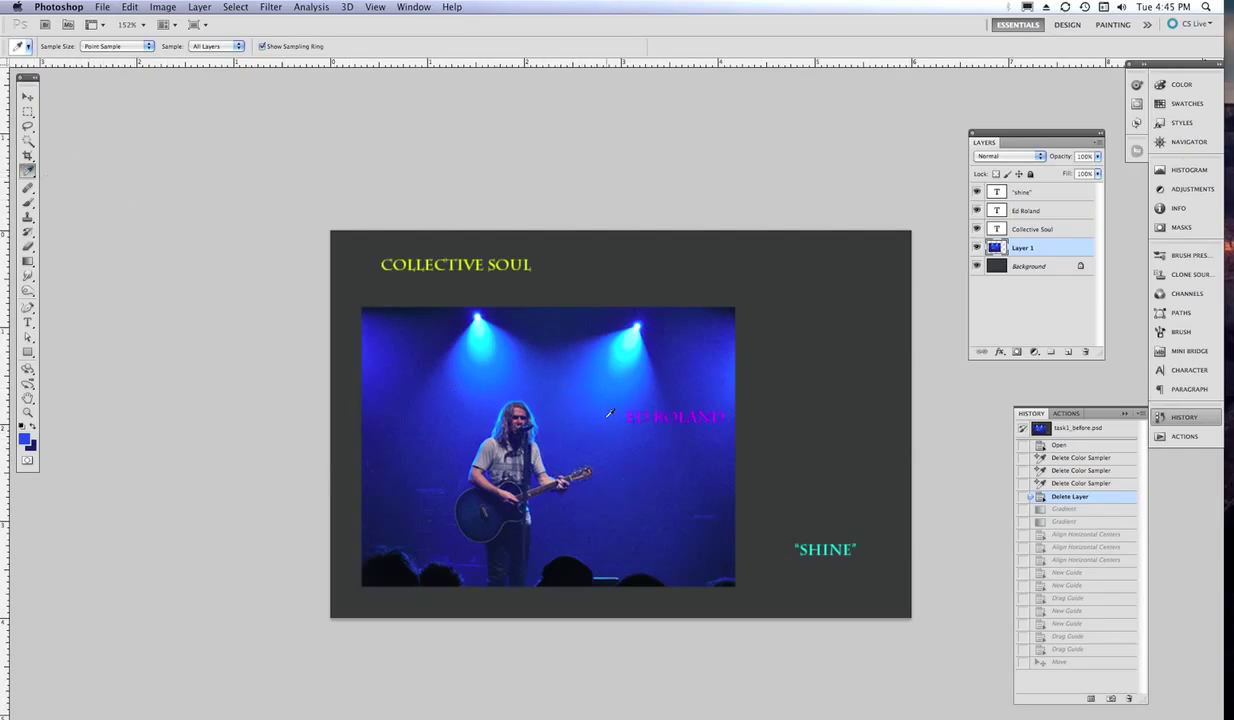
# Sample a bright stage-light blue from the photo as the new foreground colour.
pyautogui.click(625, 370)
pyautogui.click(612, 324)
pyautogui.click(614, 389)
pyautogui.click(571, 425)
pyautogui.click(590, 395)
pyautogui.click(26, 262)
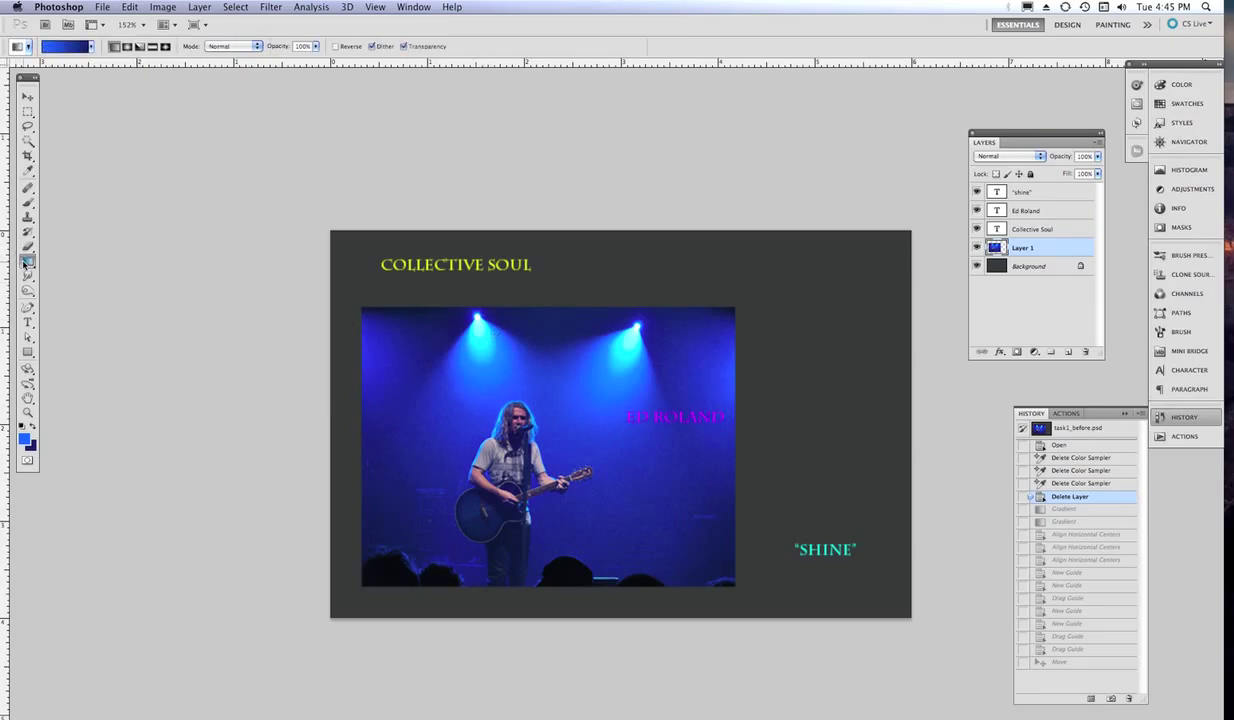
# Fill the Background layer with a vertical gradient from dark navy at the top to bright blue below.
pyautogui.click(1030, 266)
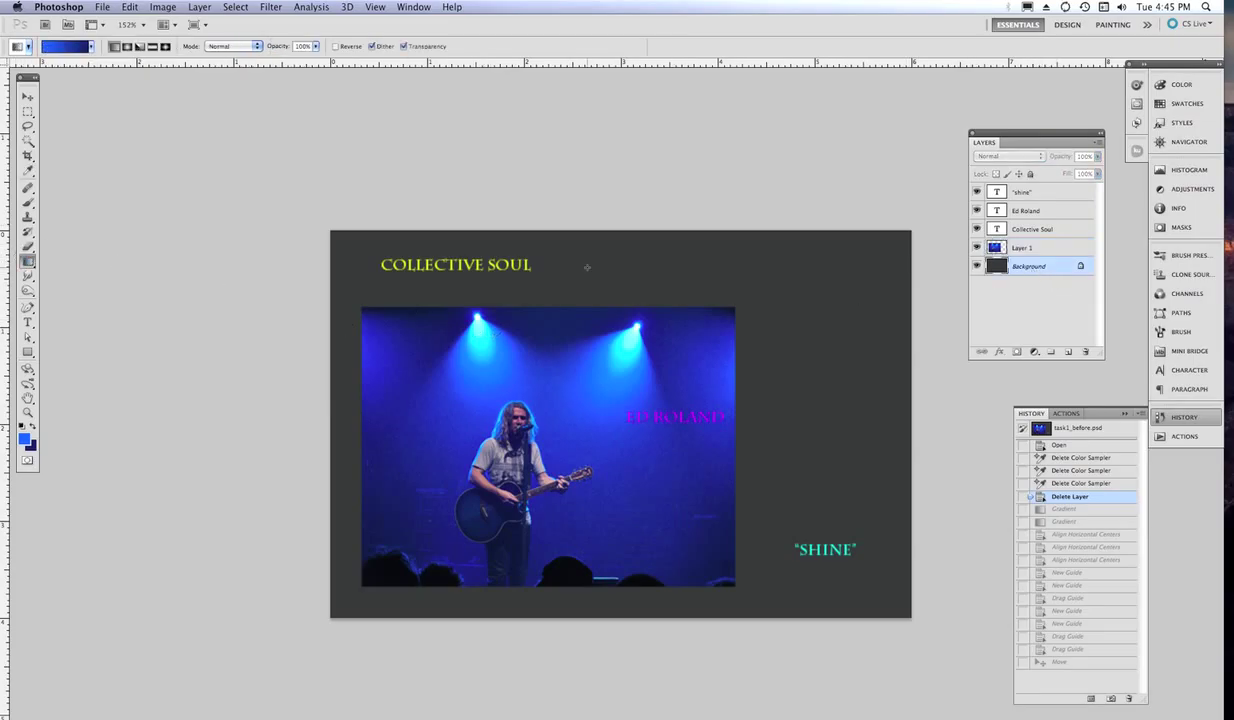
pyautogui.moveTo(617, 217)
pyautogui.mouseDown()
pyautogui.moveTo(605, 700)
pyautogui.moveTo(607, 212)
pyautogui.mouseUp()
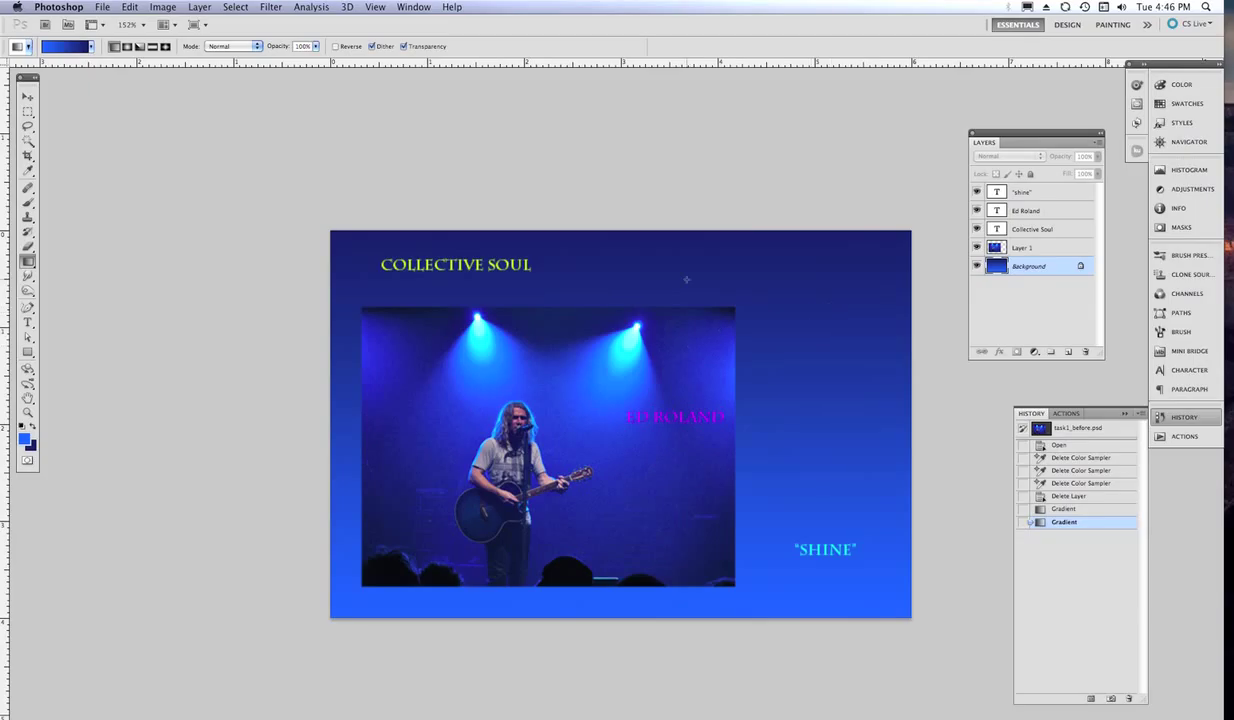
pyautogui.click(27, 99)
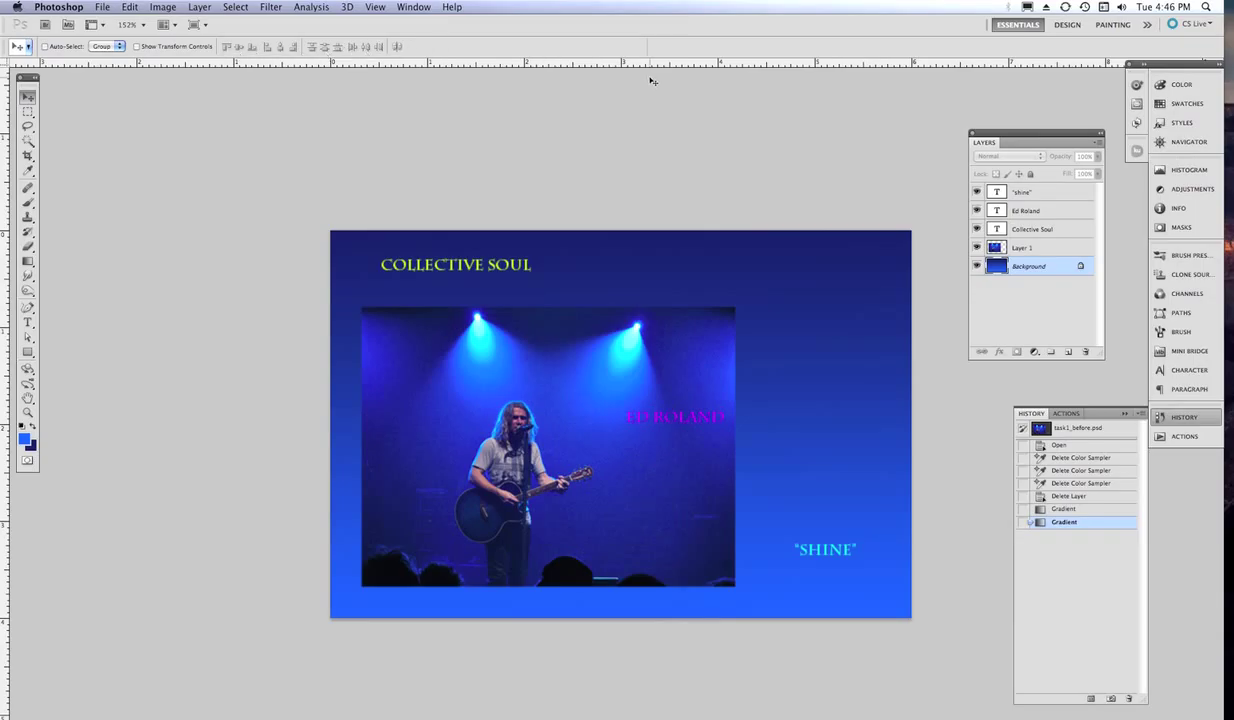
# Select all five layers, align their horizontal centres, and place a guide below the title.
pyautogui.click(1023, 196)
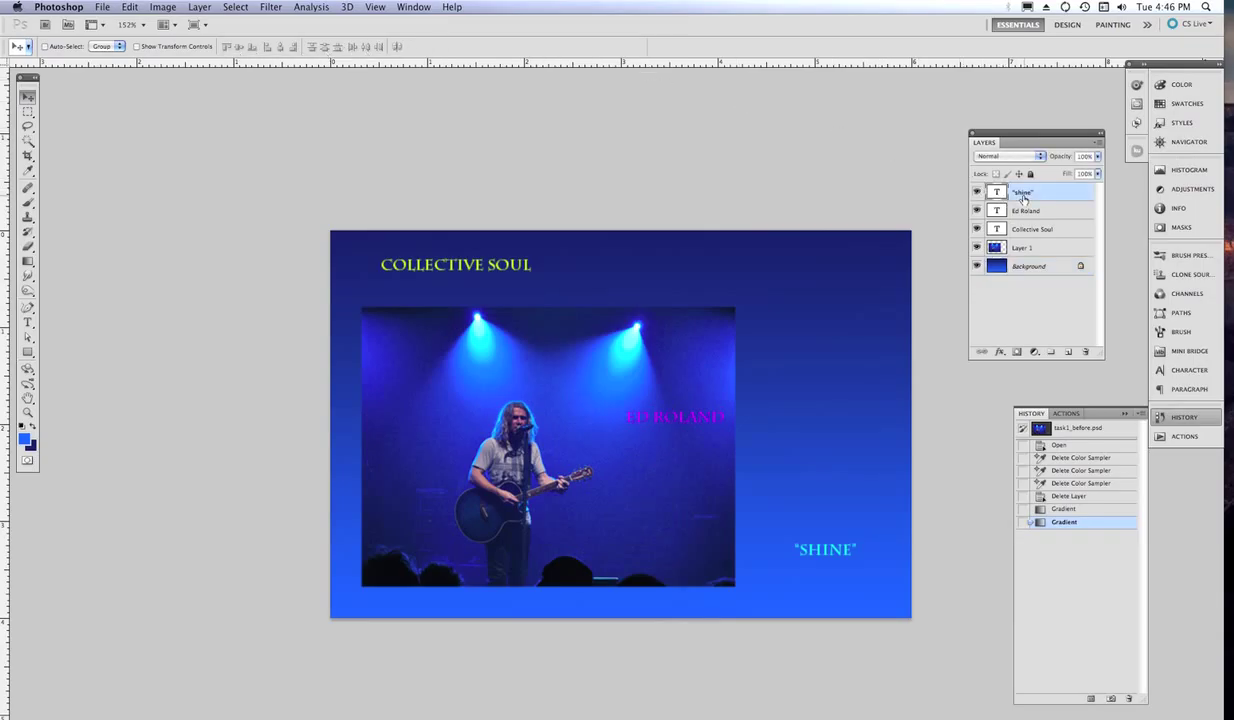
pyautogui.keyDown('shift'); pyautogui.click(1024, 211); pyautogui.keyUp('shift')
pyautogui.keyDown('shift'); pyautogui.click(1025, 229); pyautogui.keyUp('shift')
pyautogui.keyDown('shift'); pyautogui.click(996, 262); pyautogui.keyUp('shift')
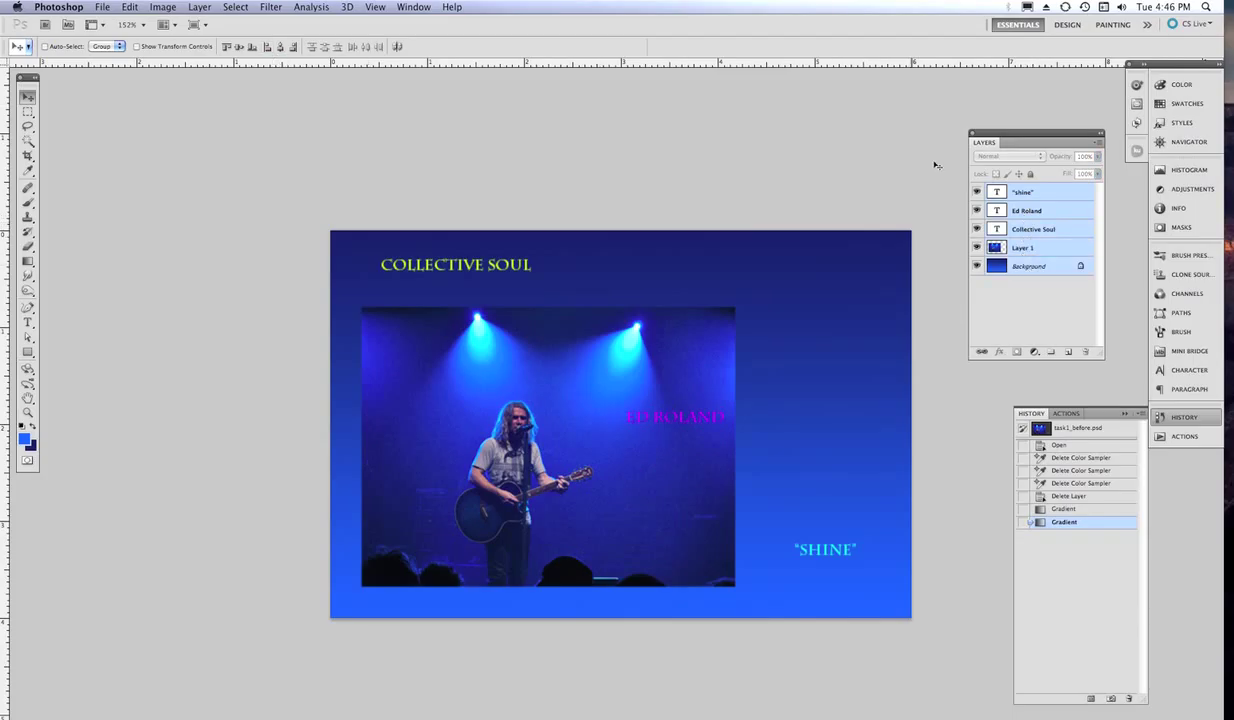
pyautogui.click(281, 48)
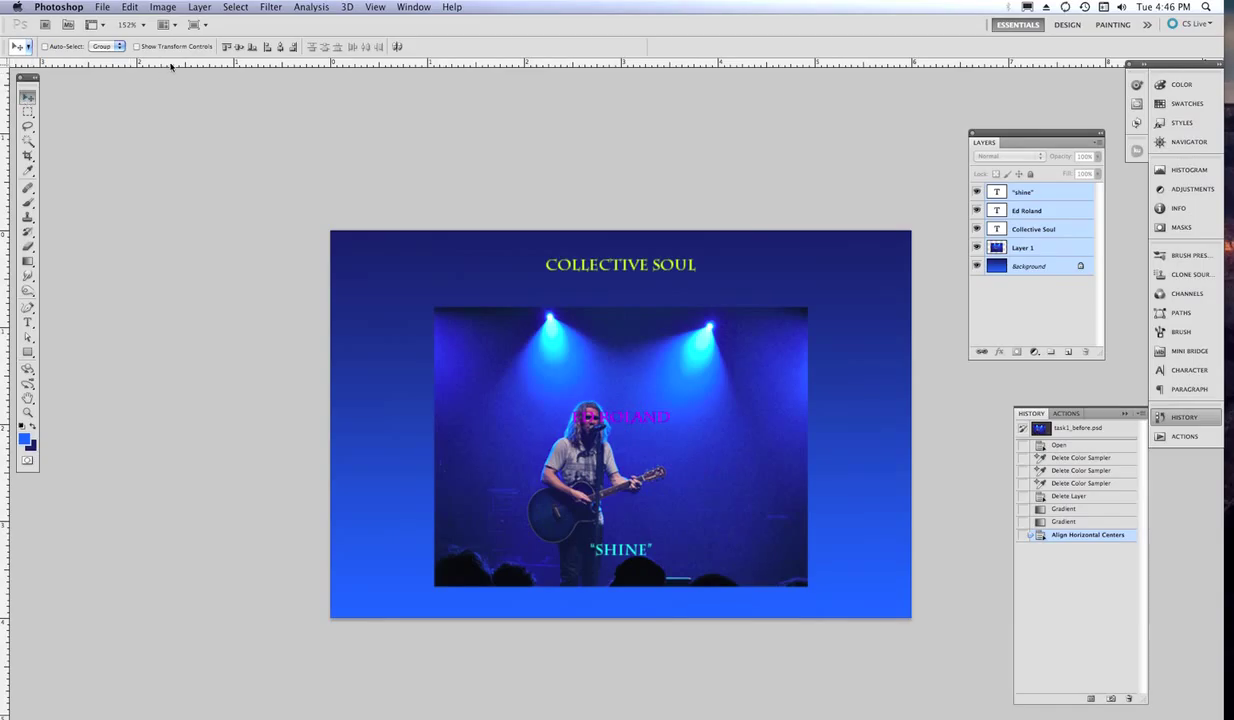
pyautogui.moveTo(170, 68); pyautogui.dragTo(186, 287)
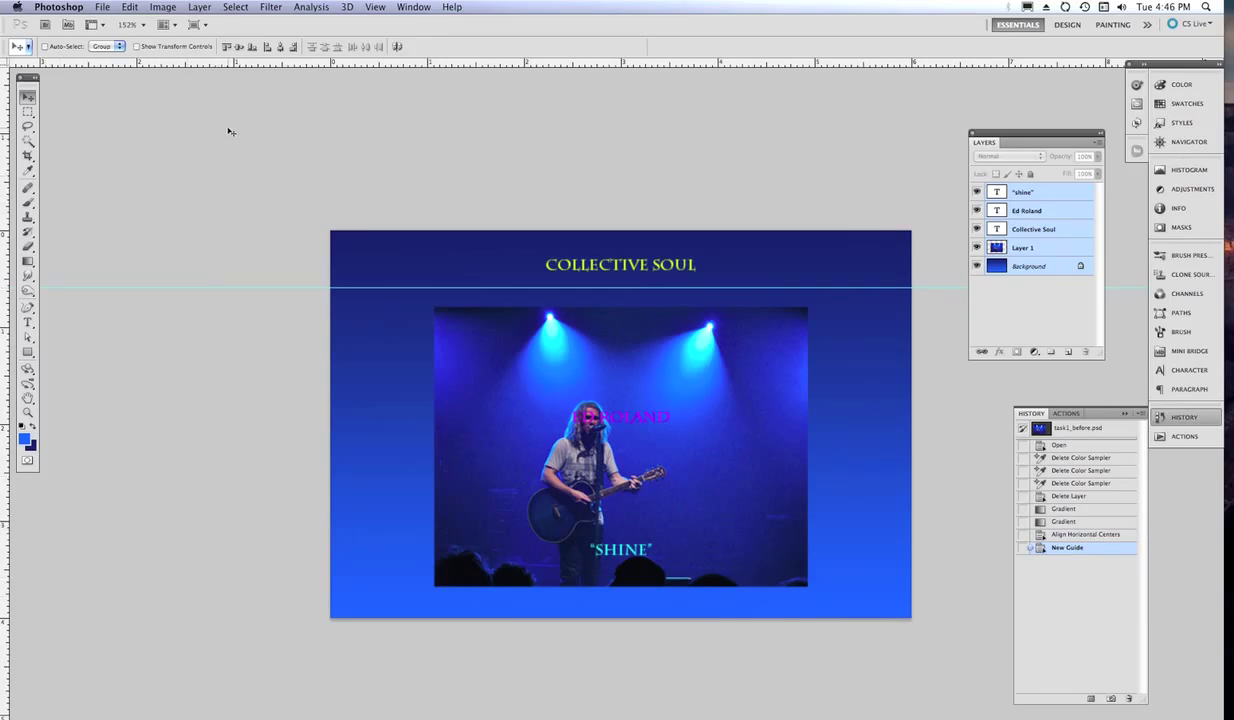
# Add a second guide near the photo's bottom edge and nudge the upper guide slightly higher.
pyautogui.moveTo(209, 66); pyautogui.dragTo(267, 577)
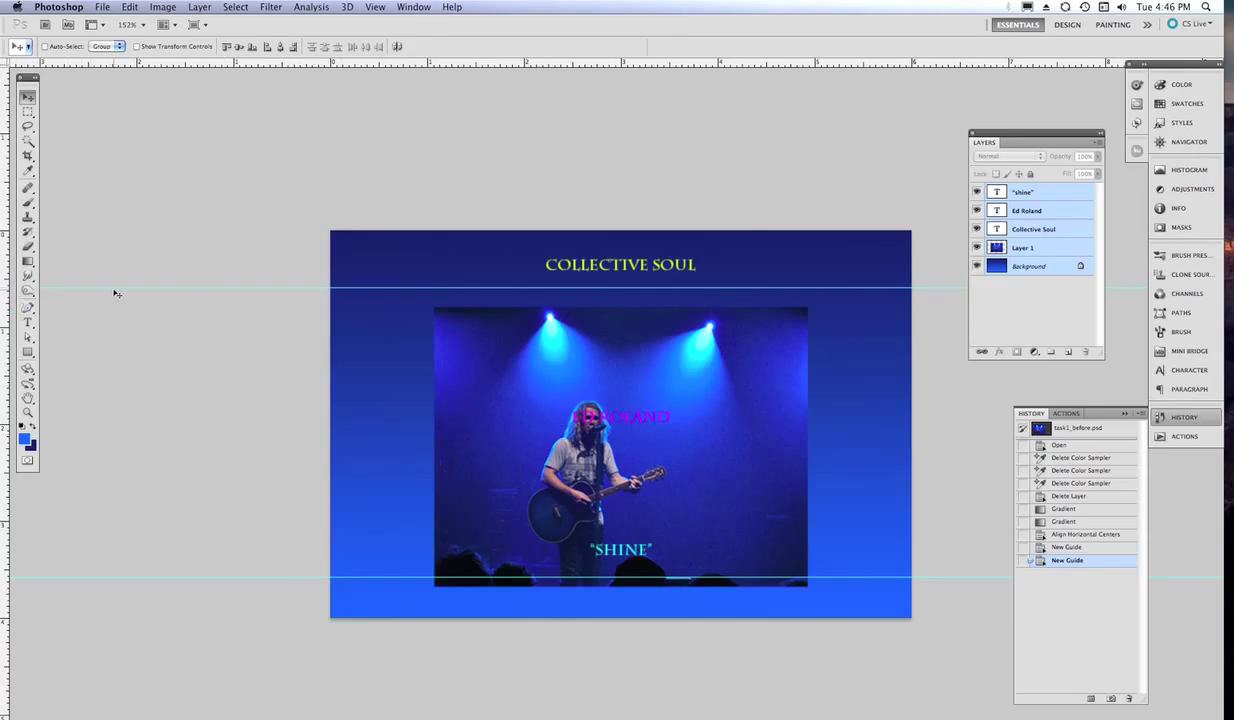
pyautogui.moveTo(113, 288); pyautogui.dragTo(113, 278)
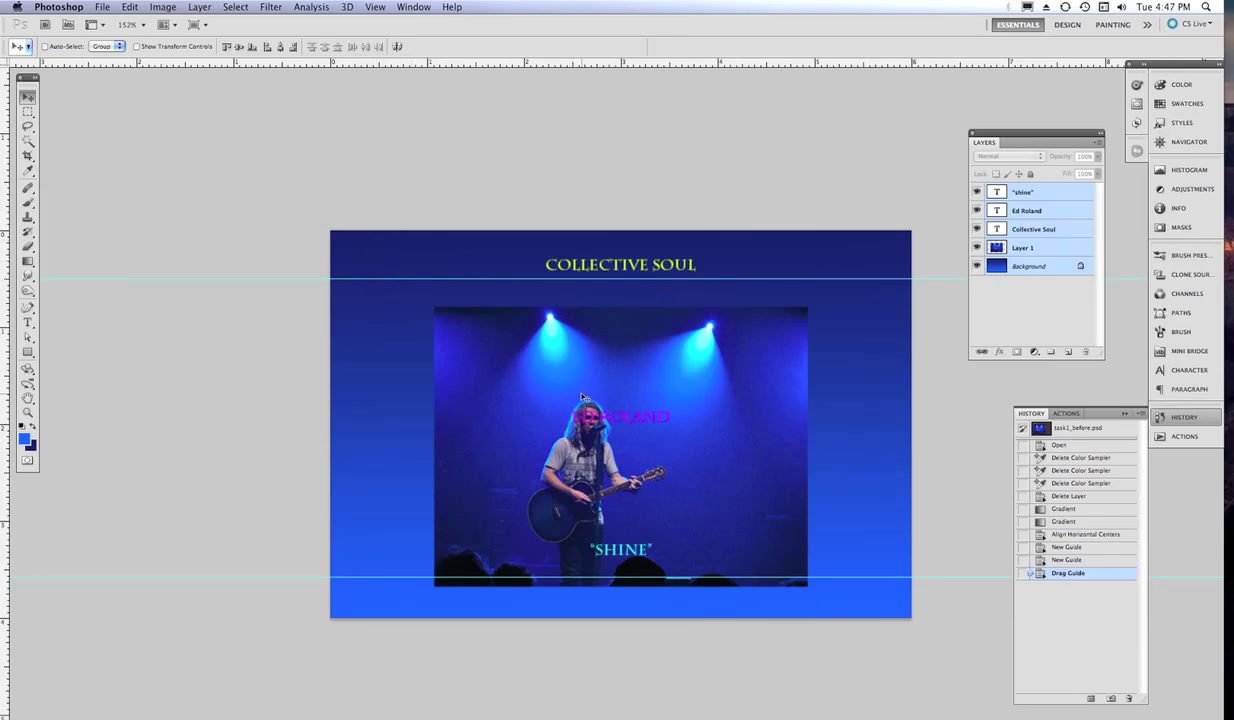
pyautogui.scroll(2, 584, 397)
# Select Layer 1 and drag the concert photo up until its top edge meets the upper guide.
pyautogui.scroll(-3, 569, 391)
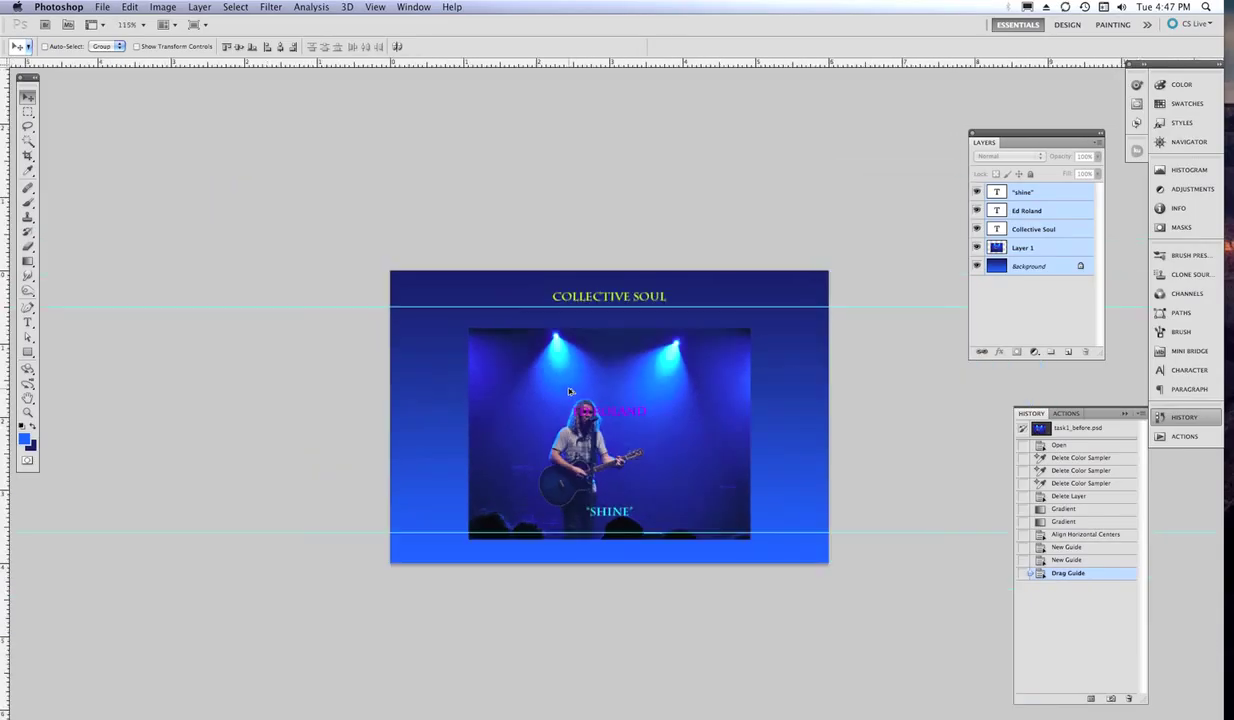
pyautogui.scroll(-1, 569, 391)
pyautogui.scroll(3, 569, 391)
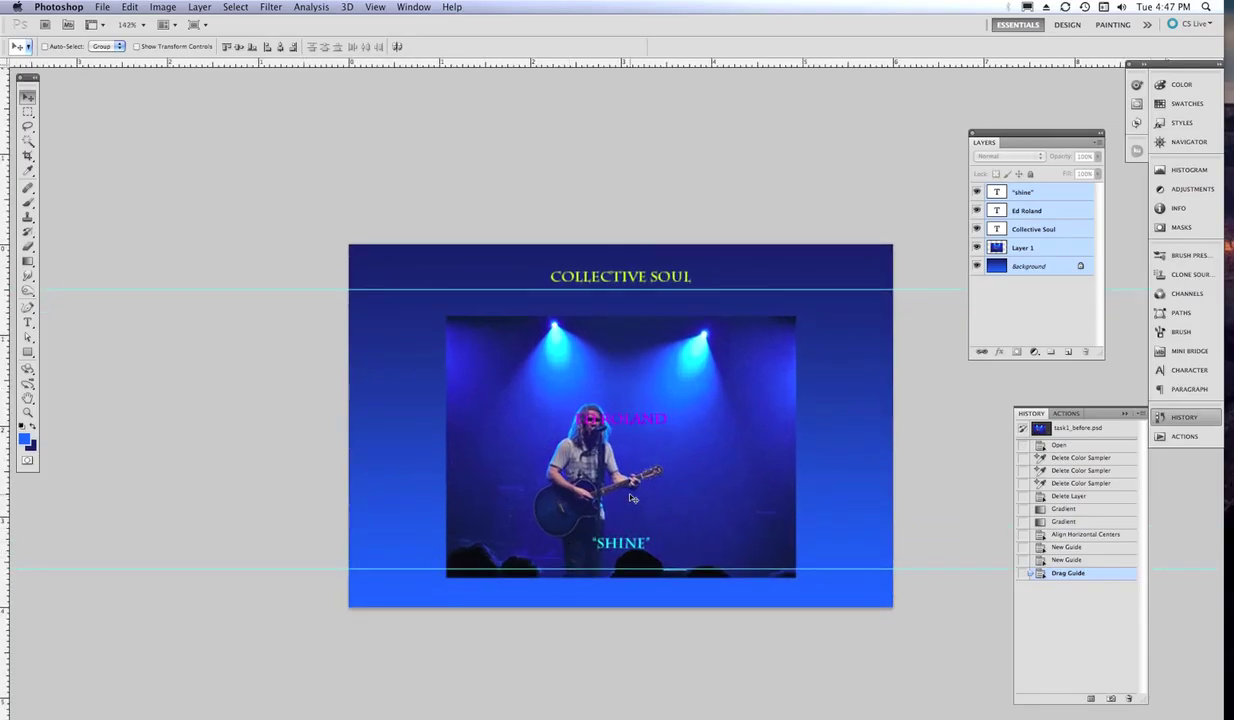
pyautogui.click(1036, 254)
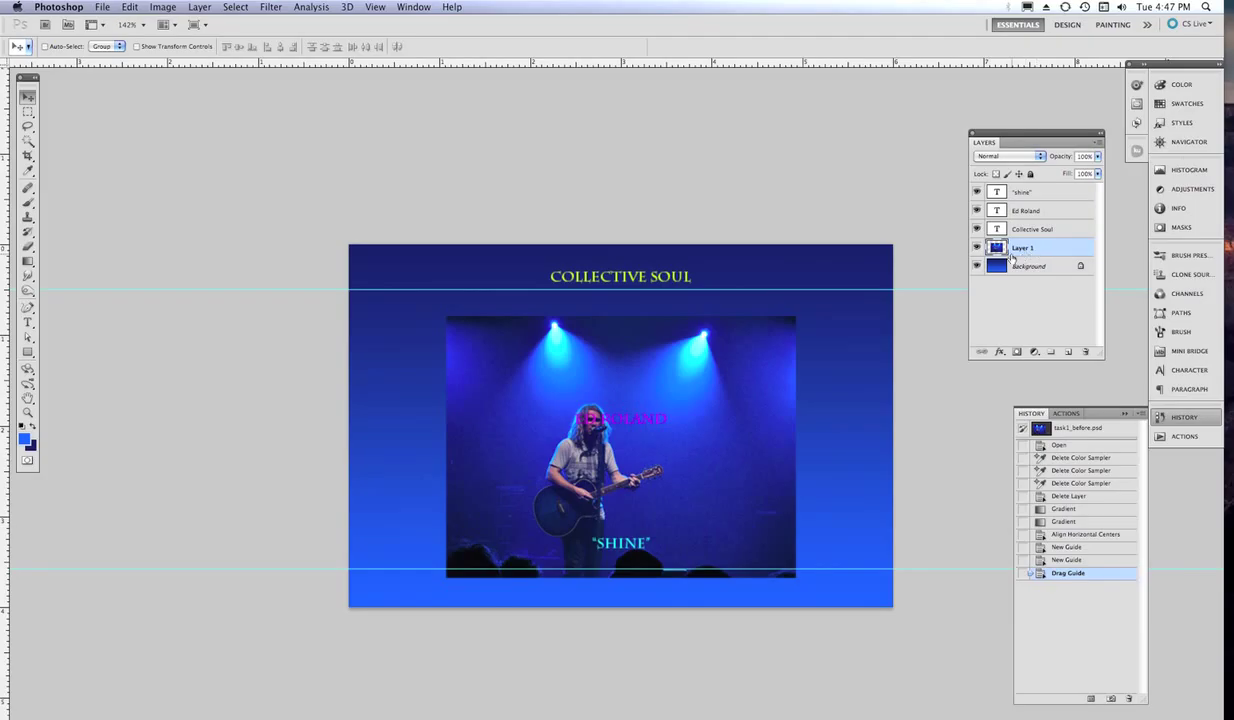
pyautogui.moveTo(718, 402); pyautogui.dragTo(666, 362)
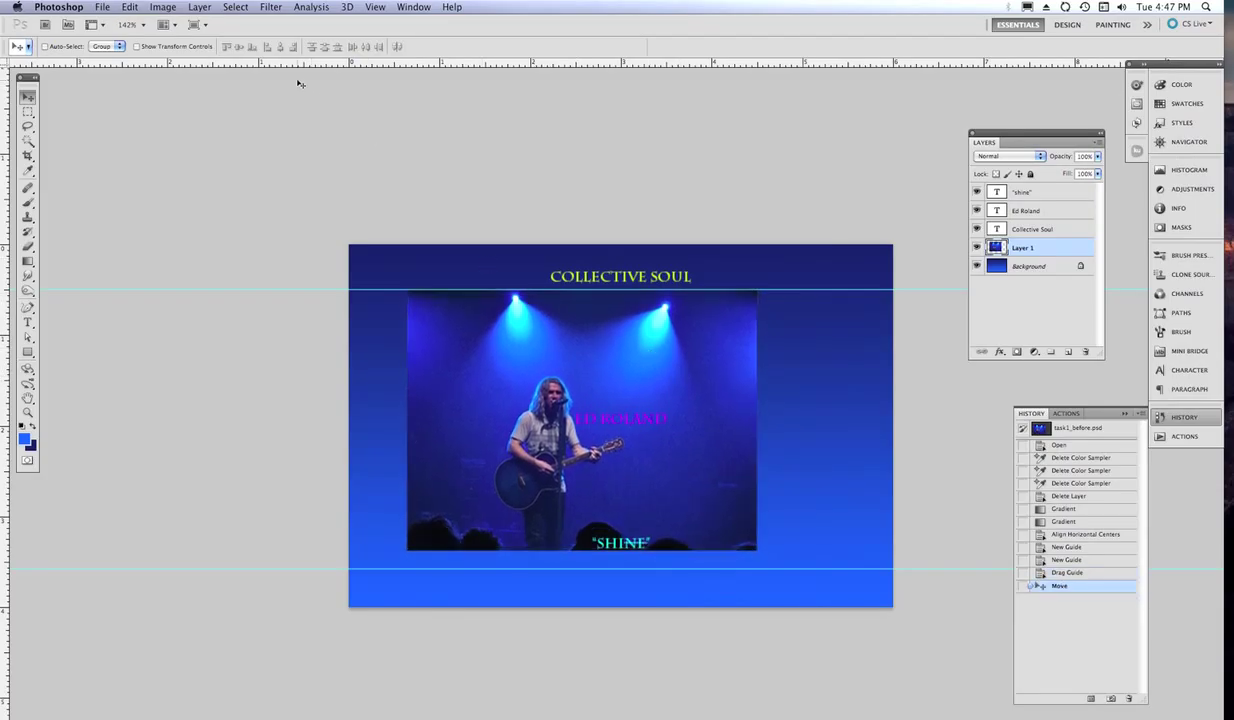
# Free-transform the concert photo, dragging its side handle toward about 81% width, then exit with Escape.
pyautogui.click(132, 8)
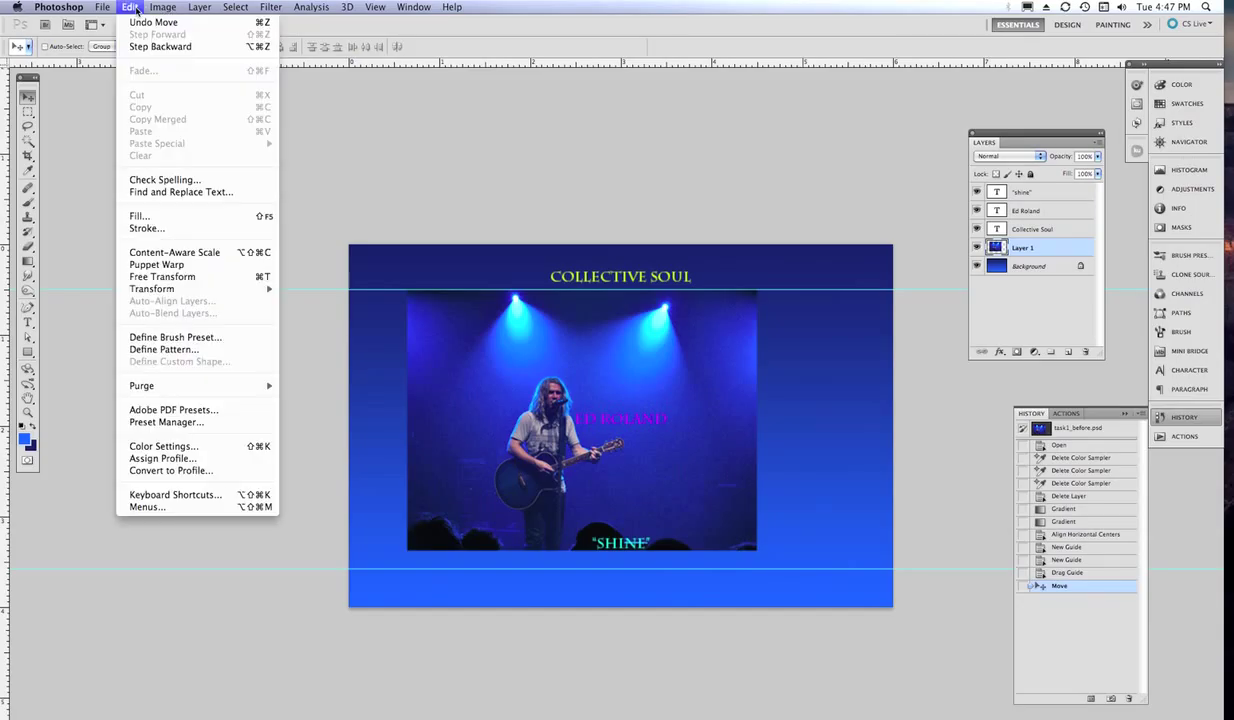
pyautogui.moveTo(184, 289)
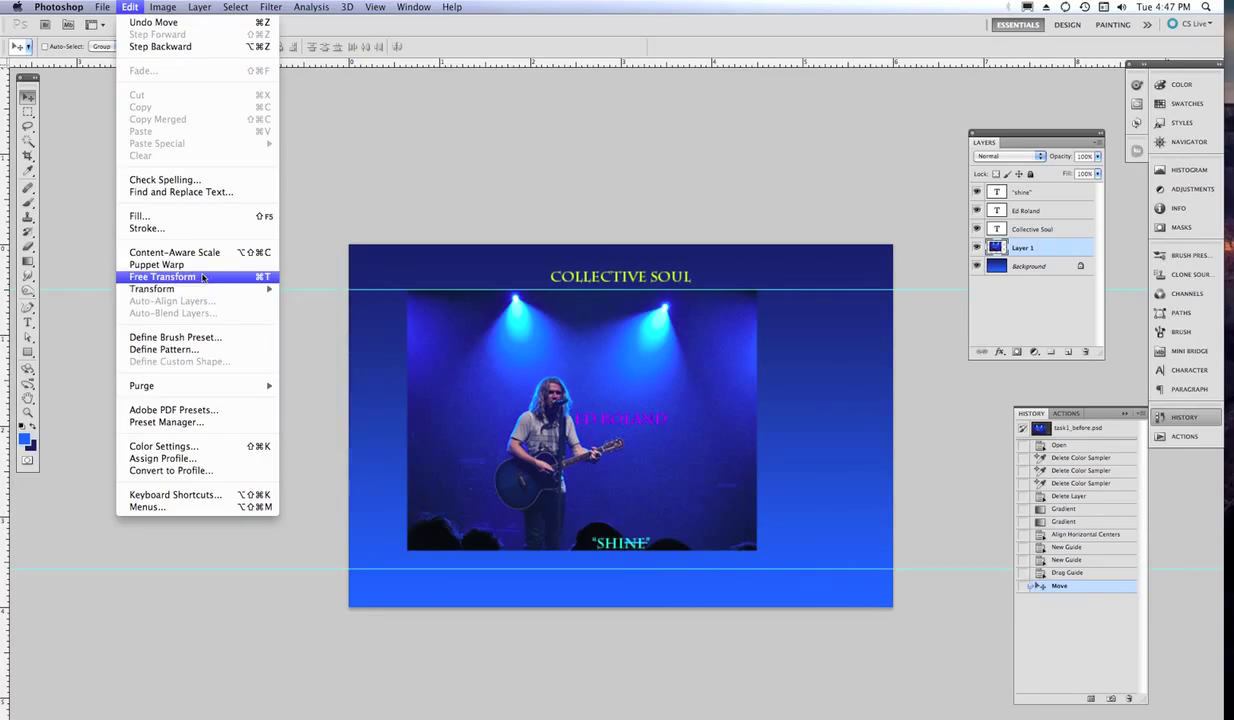
pyautogui.click(261, 286)
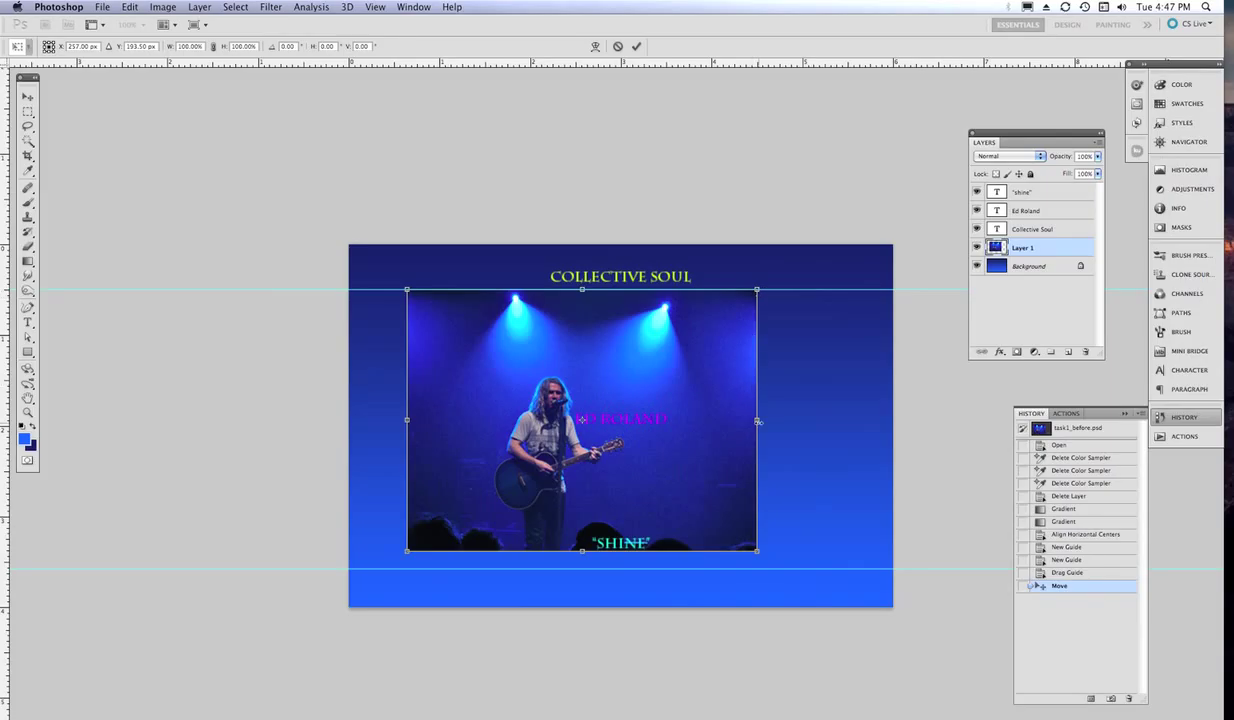
pyautogui.moveTo(759, 427)
pyautogui.mouseDown()
pyautogui.moveTo(829, 419)
pyautogui.moveTo(731, 419)
pyautogui.moveTo(821, 419)
pyautogui.moveTo(765, 421)
pyautogui.mouseUp()
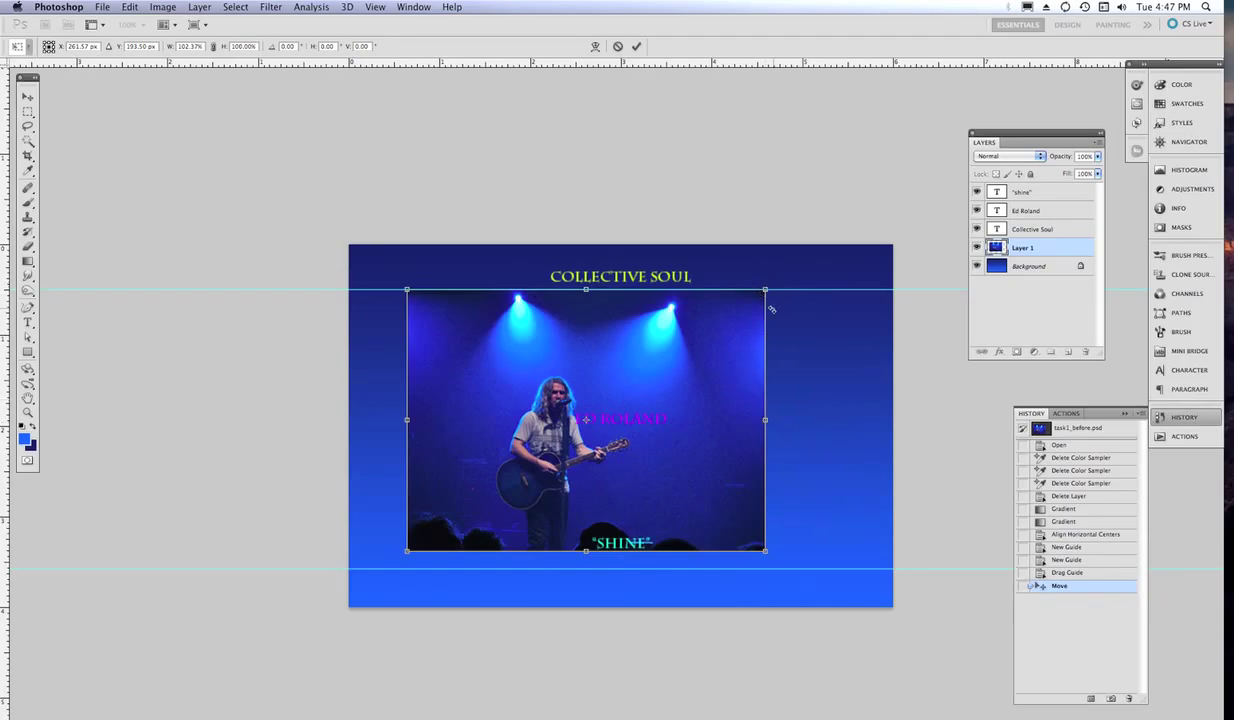
pyautogui.moveTo(766, 419); pyautogui.dragTo(578, 423)
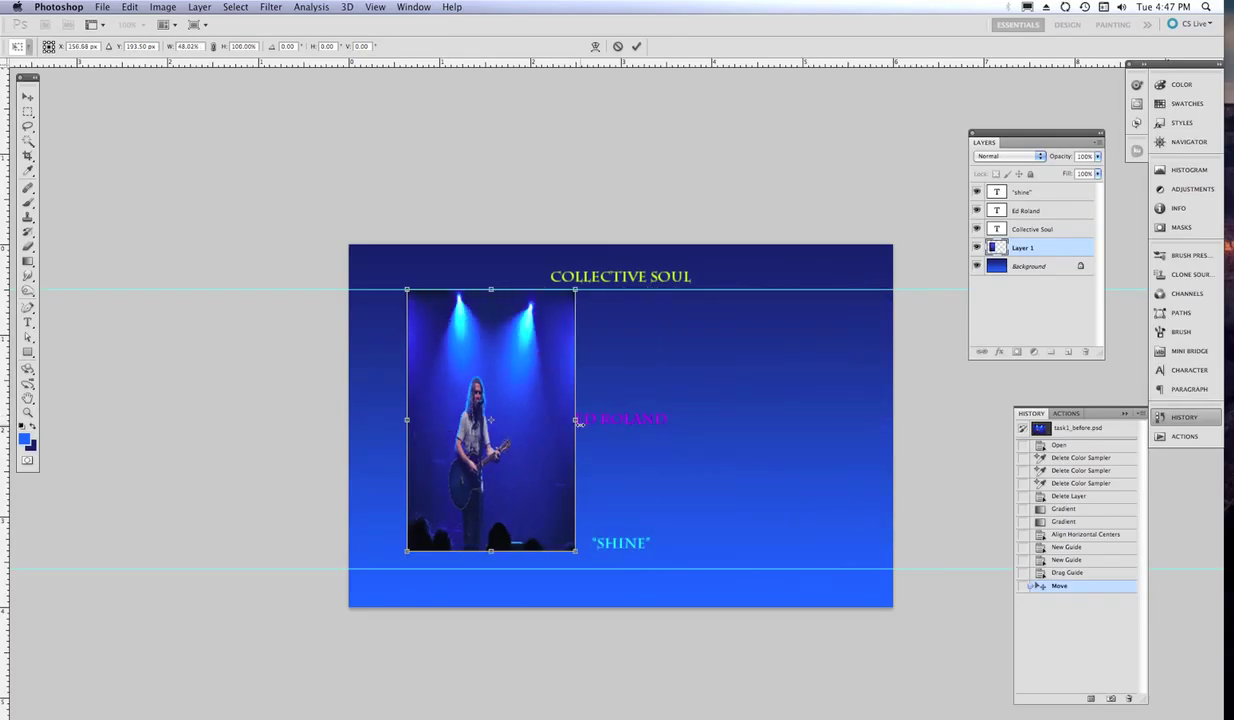
pyautogui.moveTo(578, 423); pyautogui.dragTo(744, 419)
pyautogui.press('Escape')
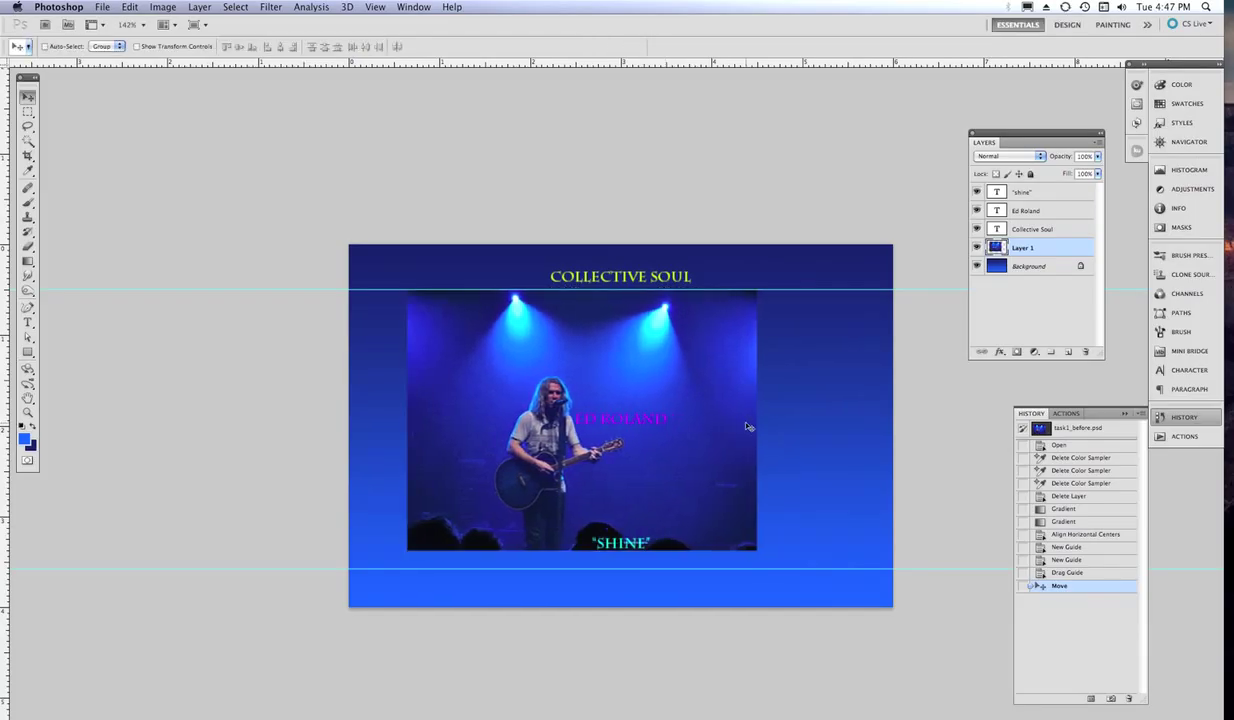
# Scale the concert photo proportionally to about 106% so it reaches down to the lower guide.
pyautogui.press('super+t')
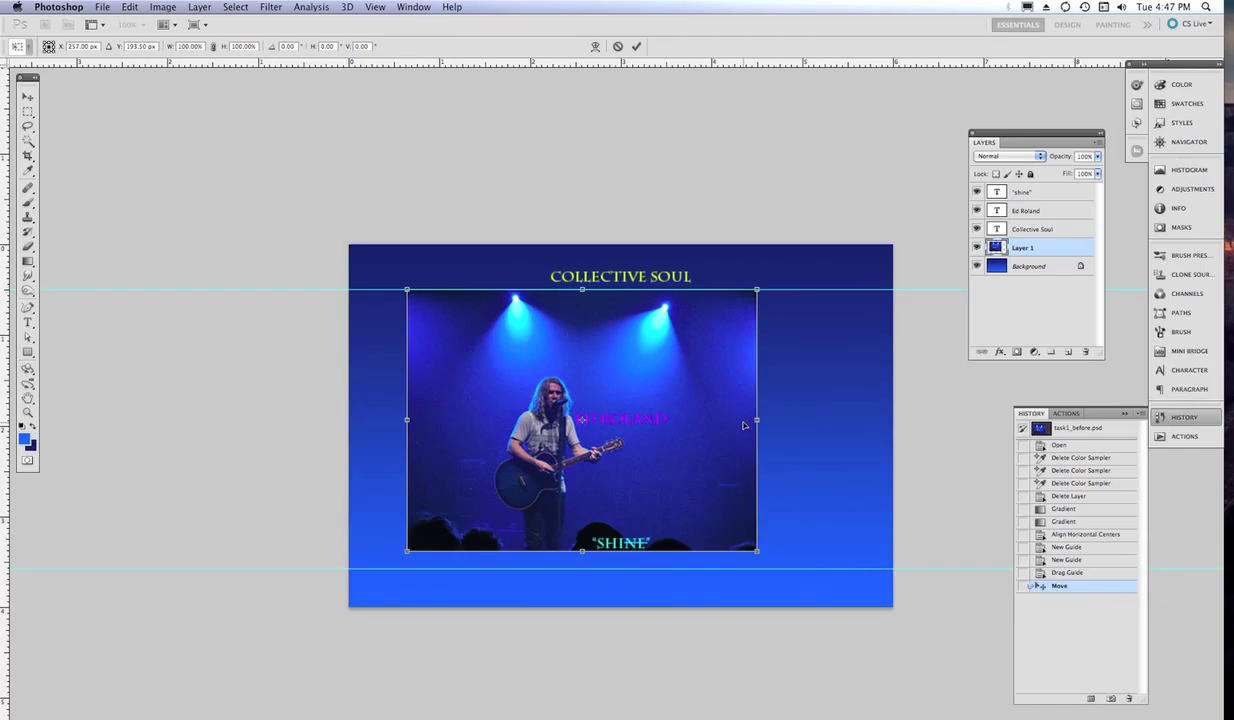
pyautogui.moveTo(757, 550); pyautogui.dragTo(732, 480)
pyautogui.moveTo(742, 410)
pyautogui.mouseDown()
pyautogui.moveTo(645, 414)
pyautogui.moveTo(730, 415)
pyautogui.mouseUp()
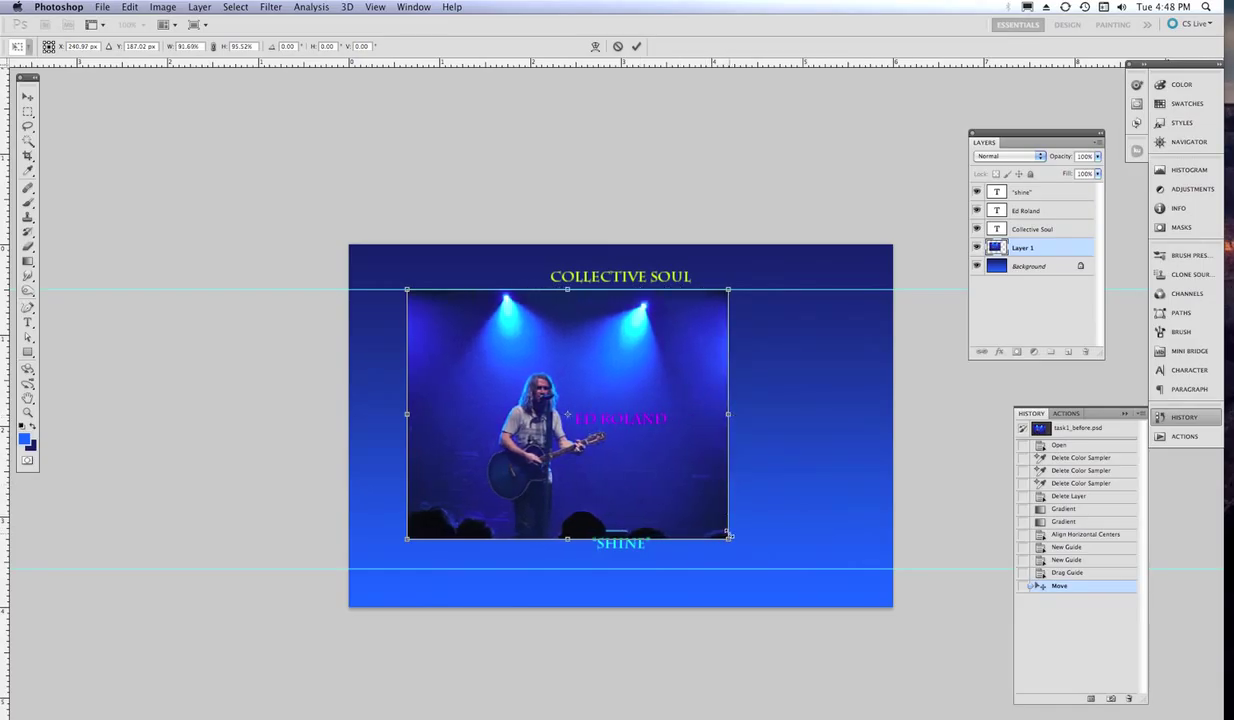
pyautogui.hotkey('ctrl', 'z')
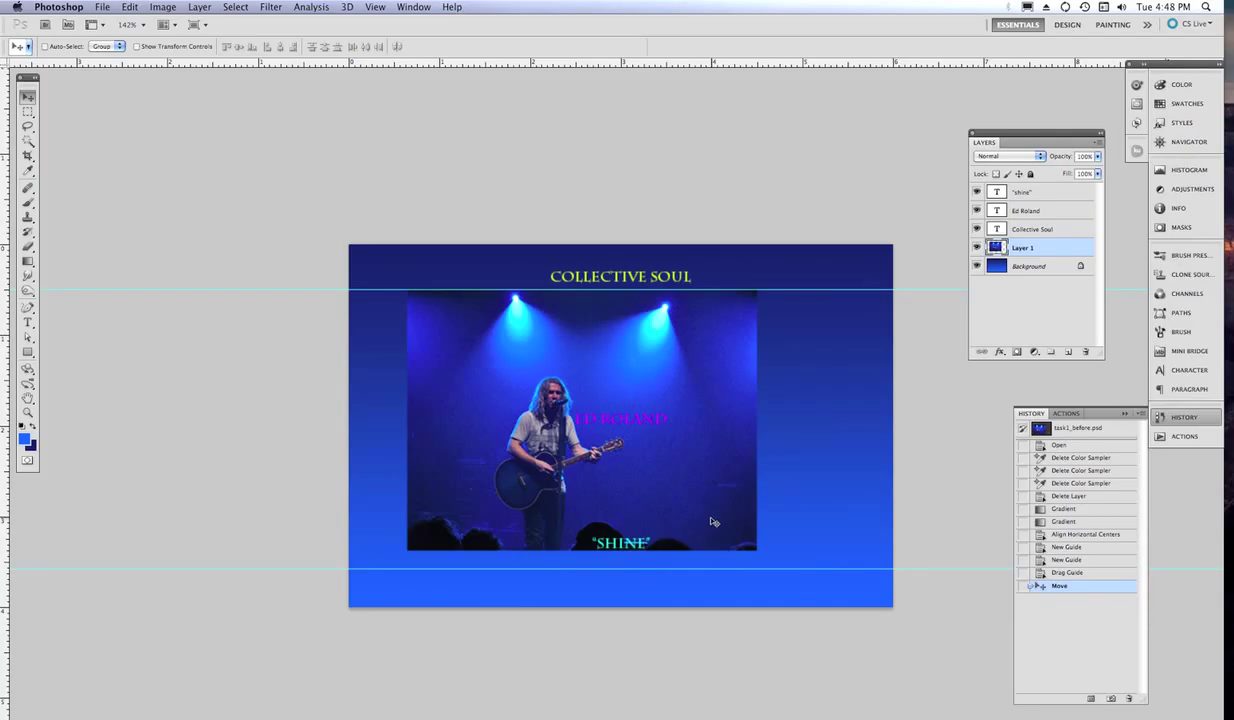
pyautogui.moveTo(757, 551); pyautogui.dragTo(788, 557)
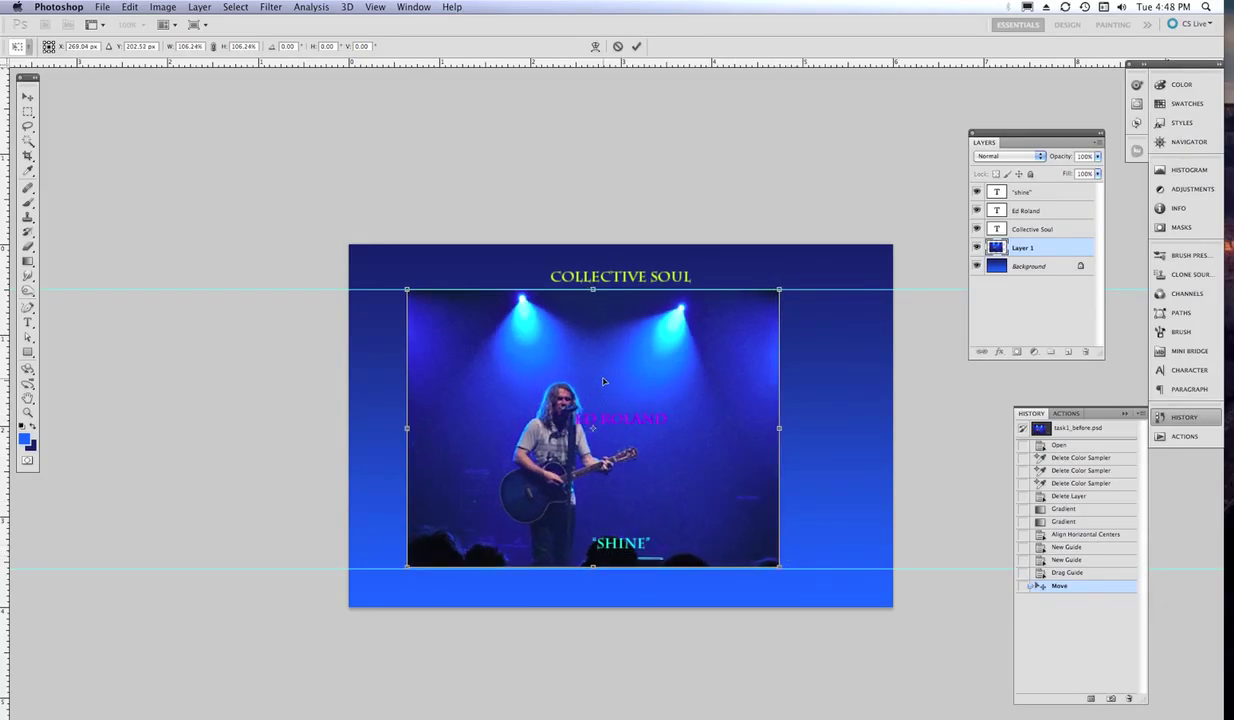
pyautogui.press('Return')
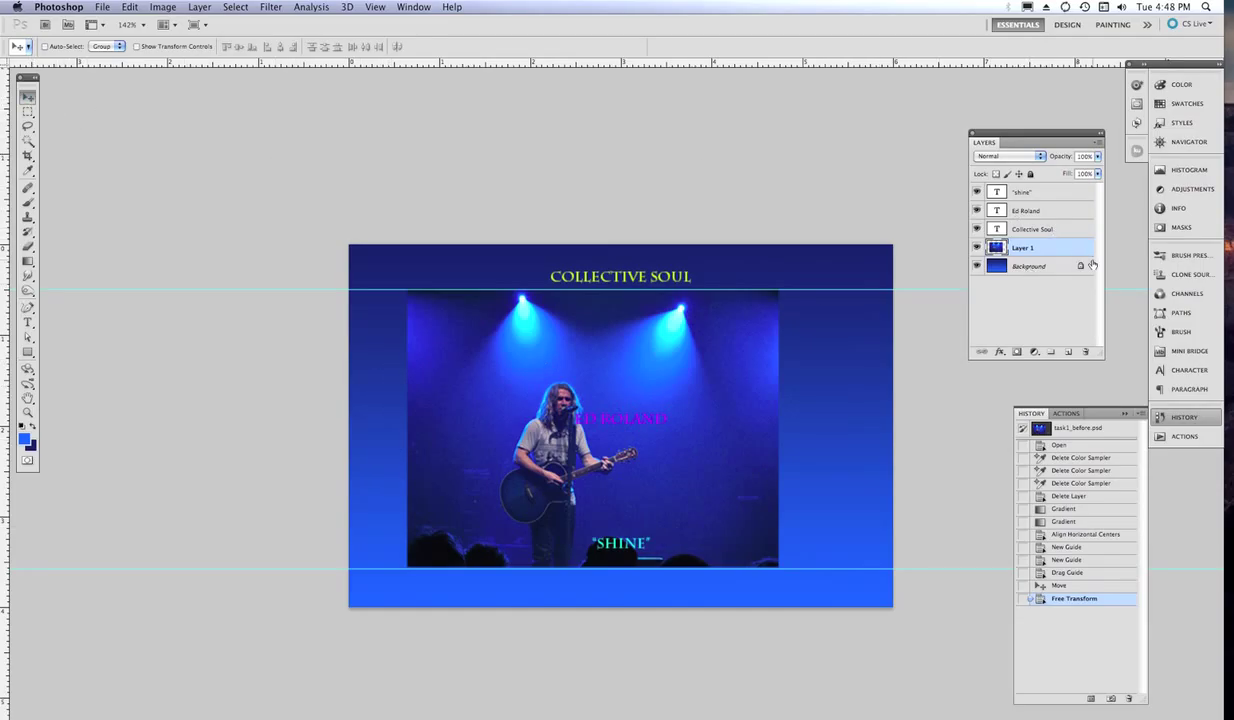
pyautogui.keyDown('shift'); pyautogui.click(1028, 267); pyautogui.keyUp('shift')
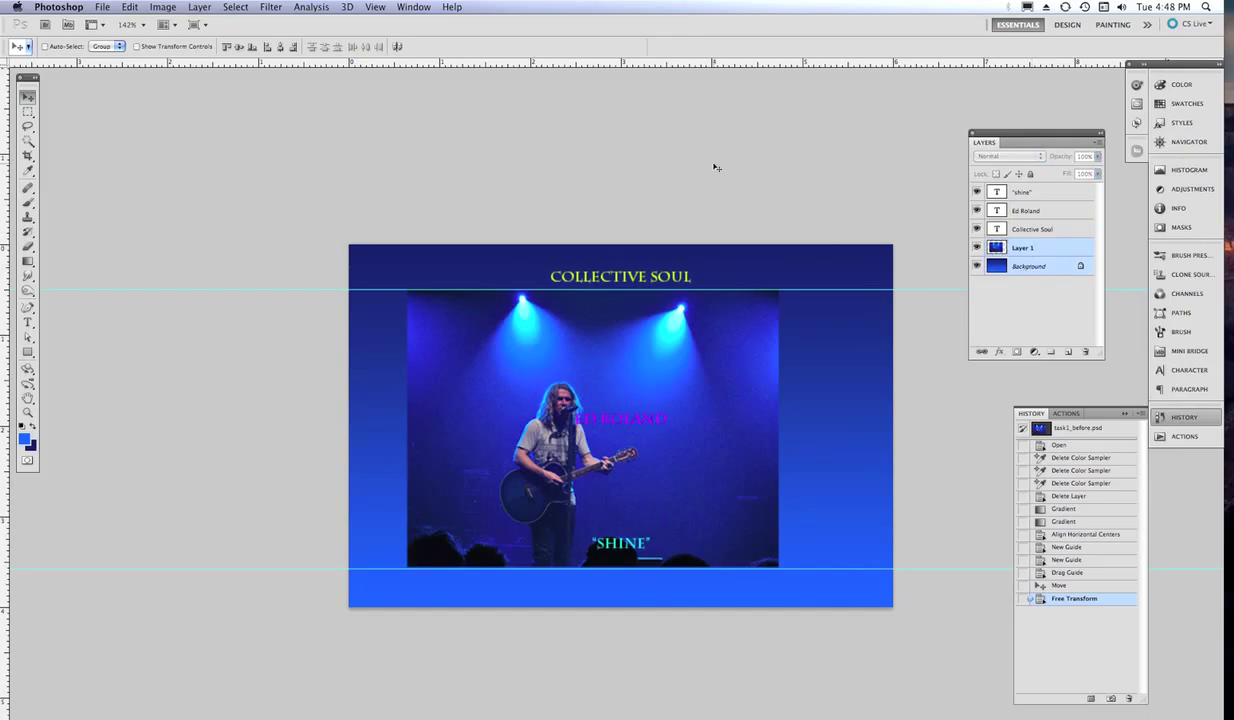
# Centre the photo horizontally, then scale the COLLECTIVE SOUL title to about 264% across the photo's width.
pyautogui.click(282, 47)
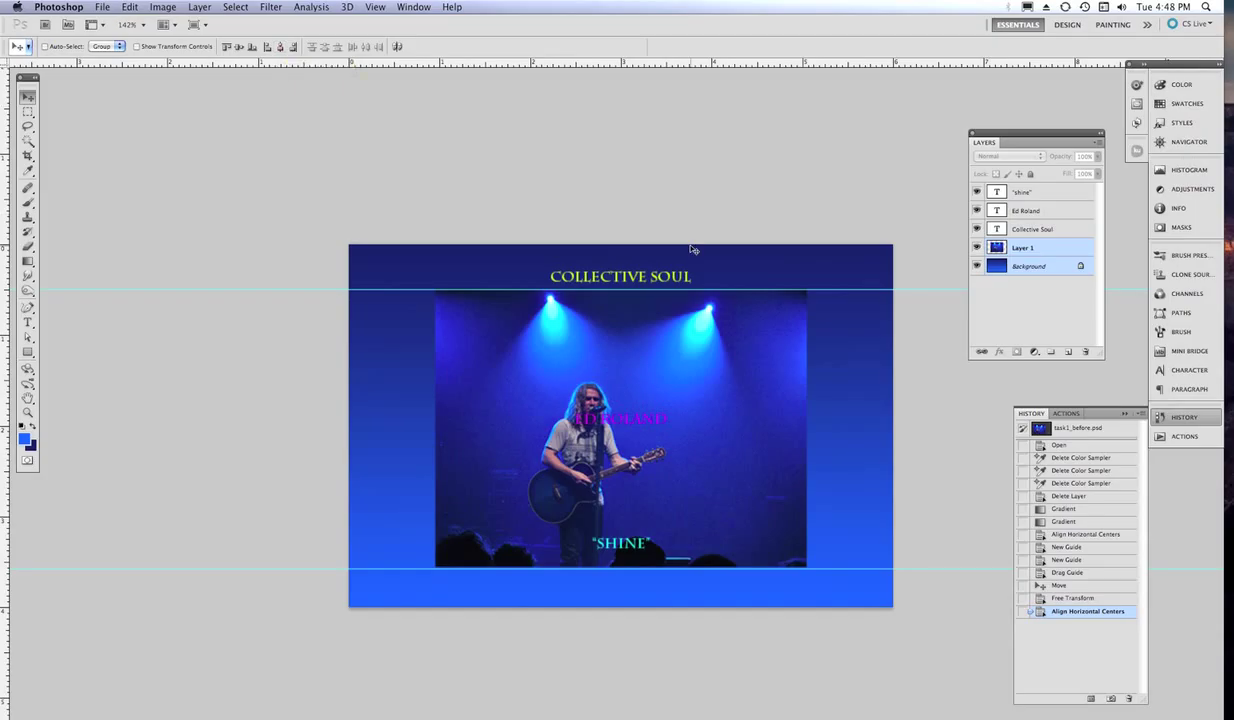
pyautogui.click(1050, 230)
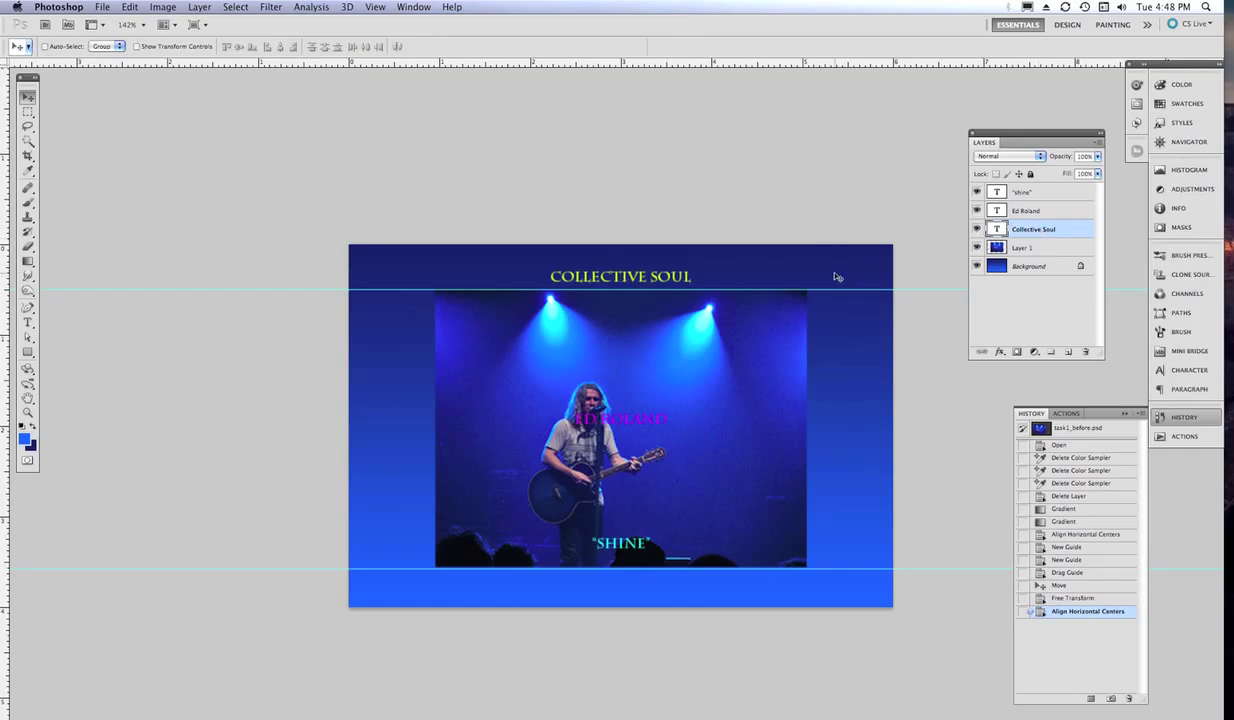
pyautogui.press('super+t')
pyautogui.moveTo(646, 280); pyautogui.dragTo(531, 283)
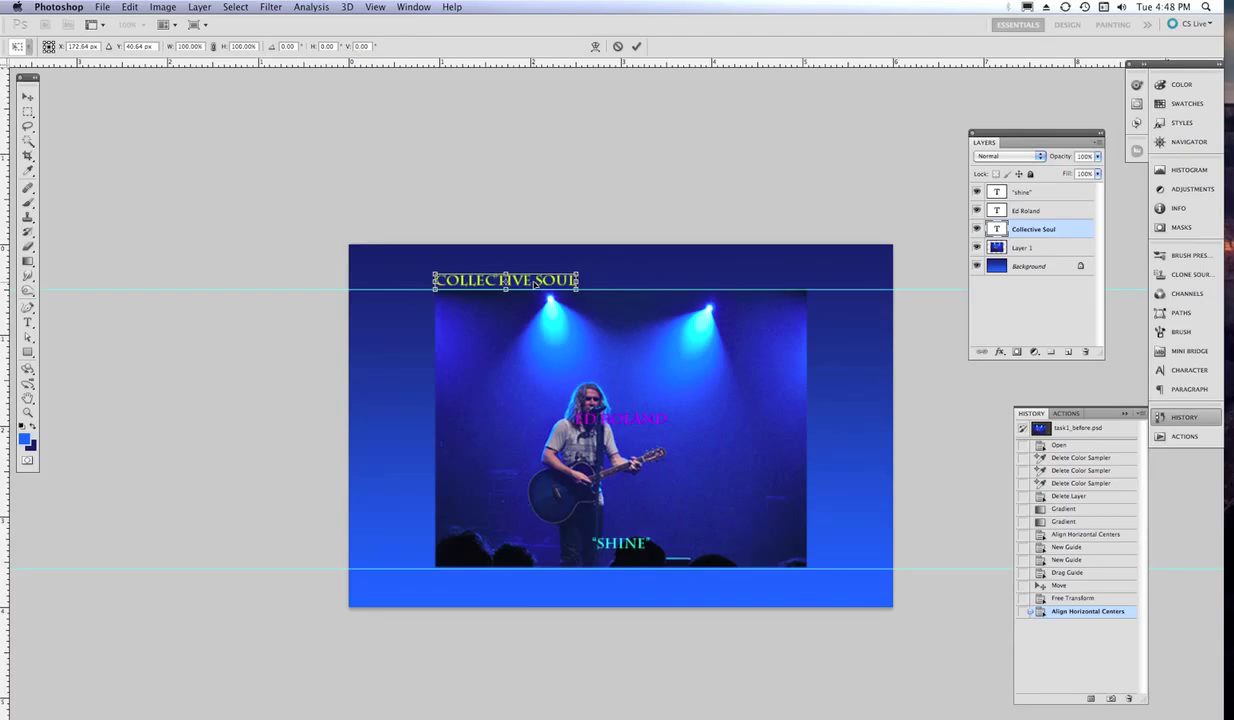
pyautogui.moveTo(604, 268); pyautogui.dragTo(813, 251)
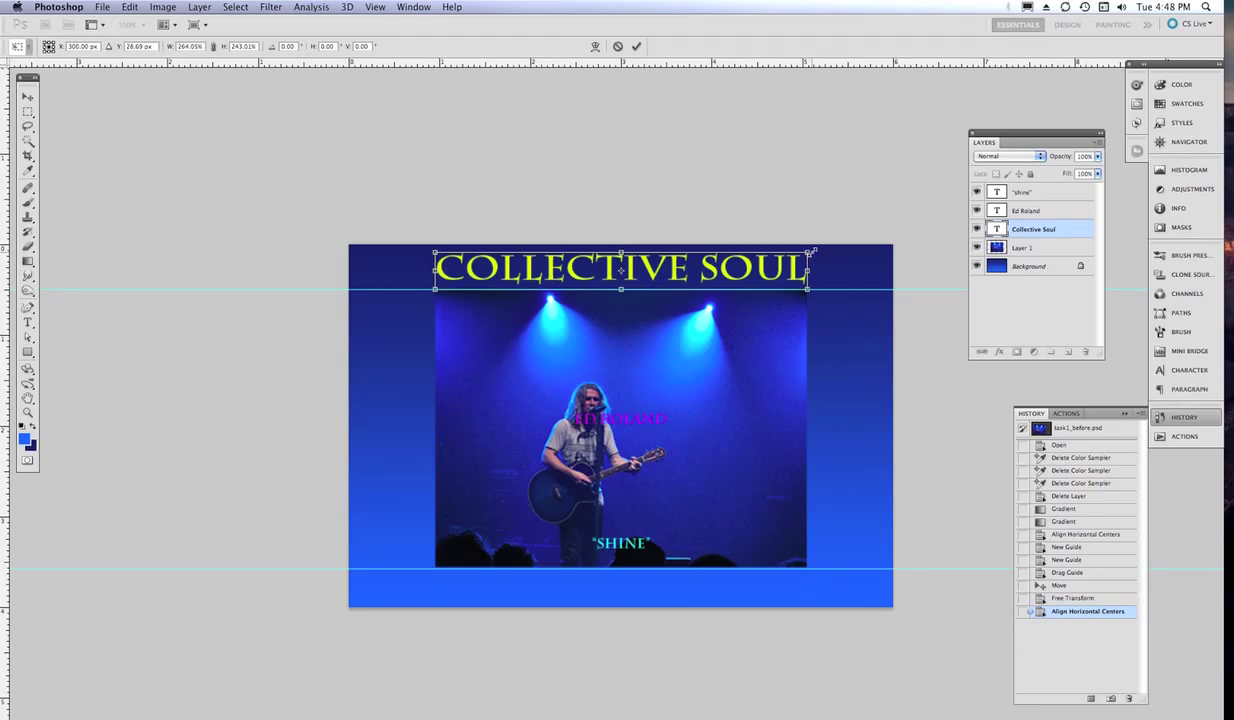
pyautogui.press('Return')
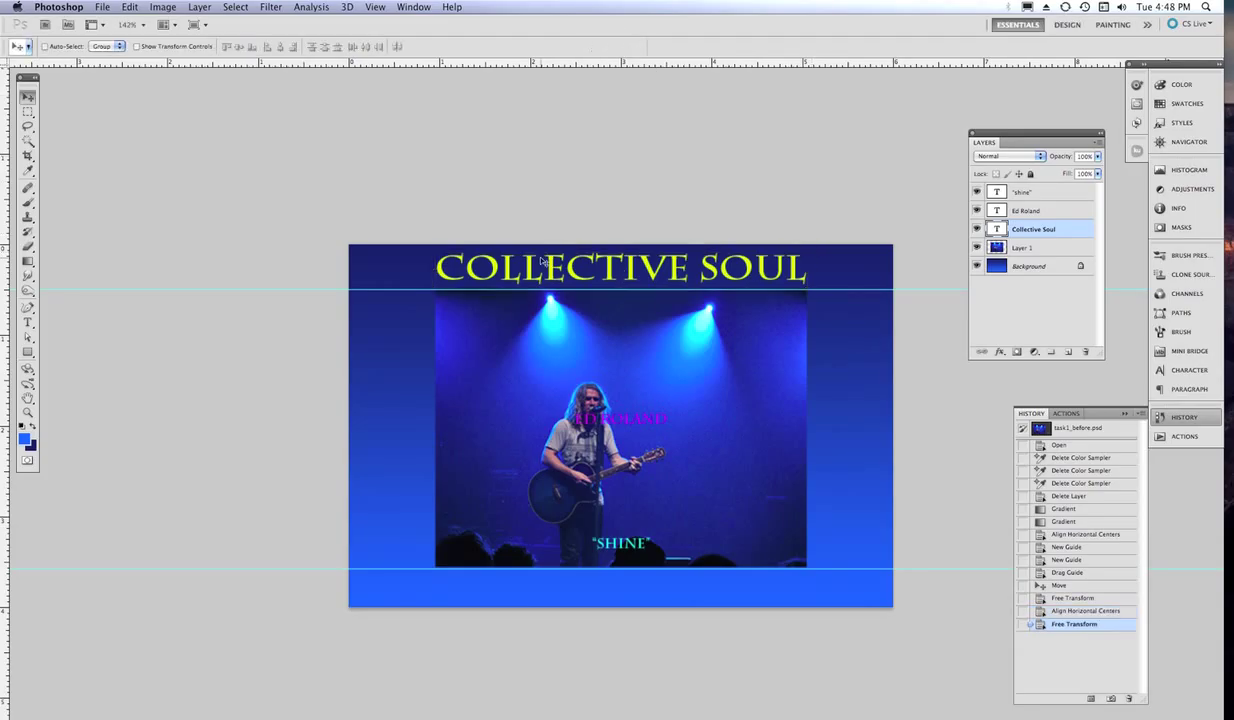
# Select the COLLECTIVE SOUL text and change its colour to cyan 01cefe sampled from the stage lights.
pyautogui.click(28, 321)
pyautogui.click(435, 304)
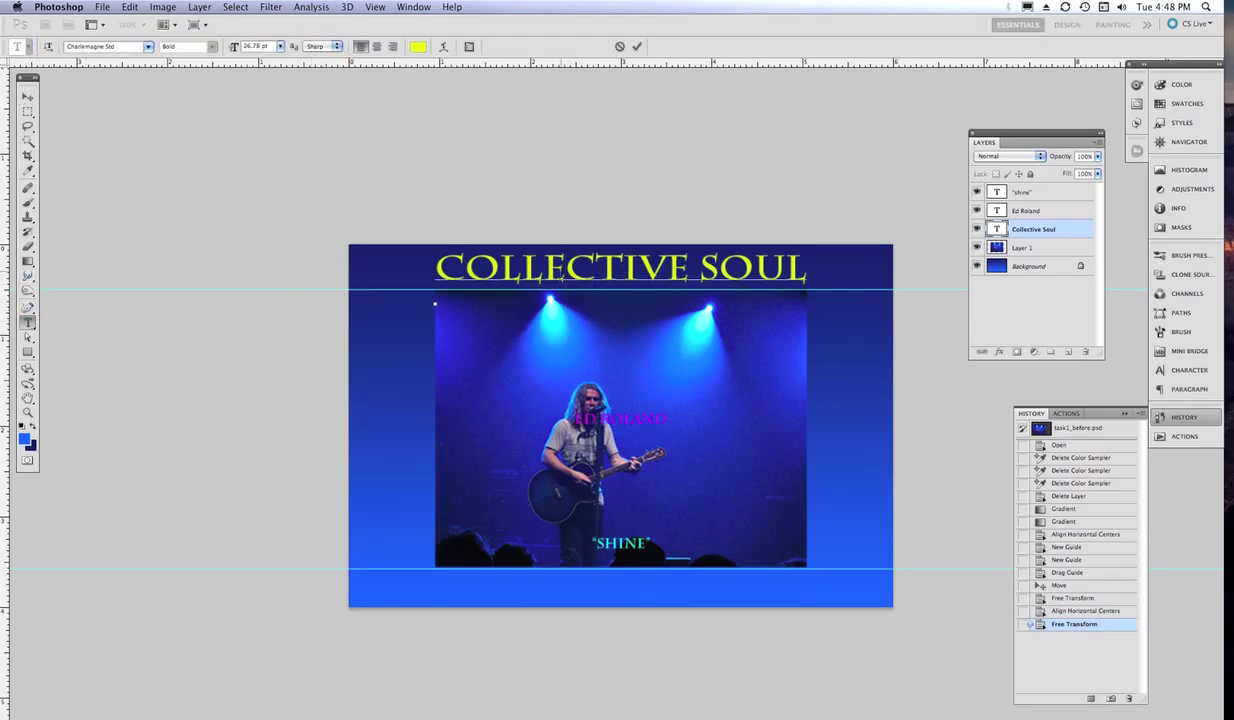
pyautogui.doubleClick(566, 284)
pyautogui.tripleClick(566, 284)
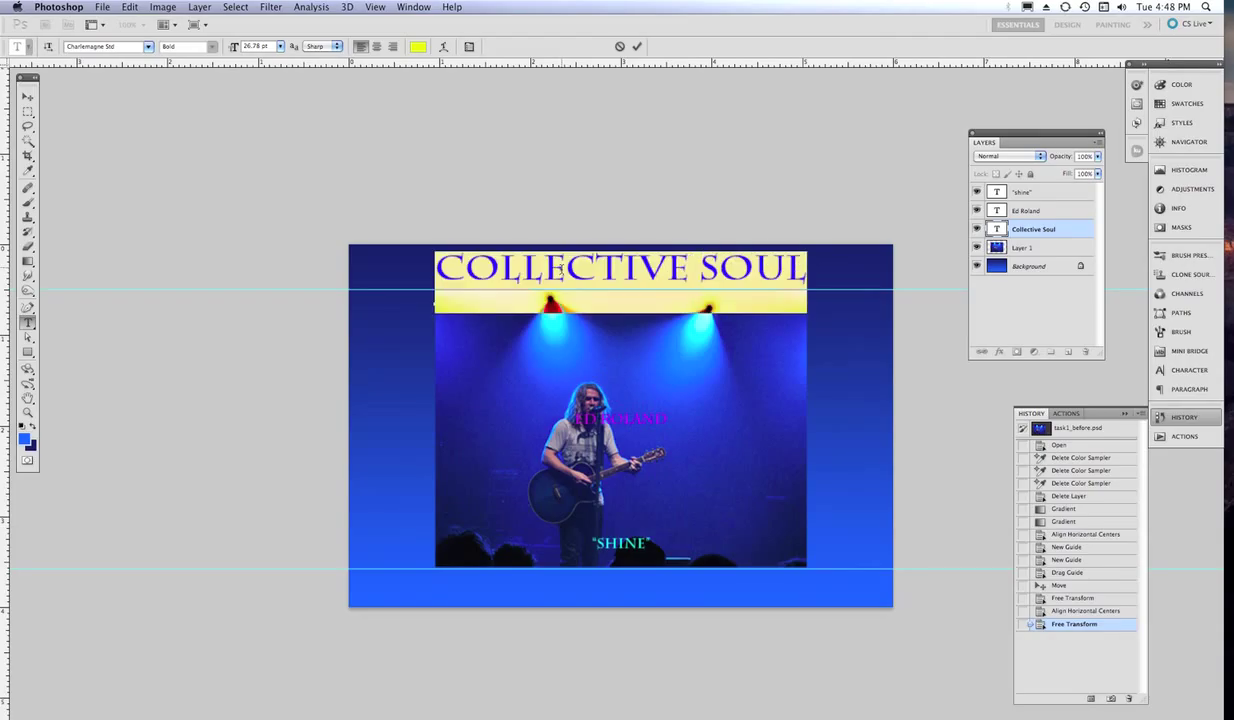
pyautogui.click(418, 48)
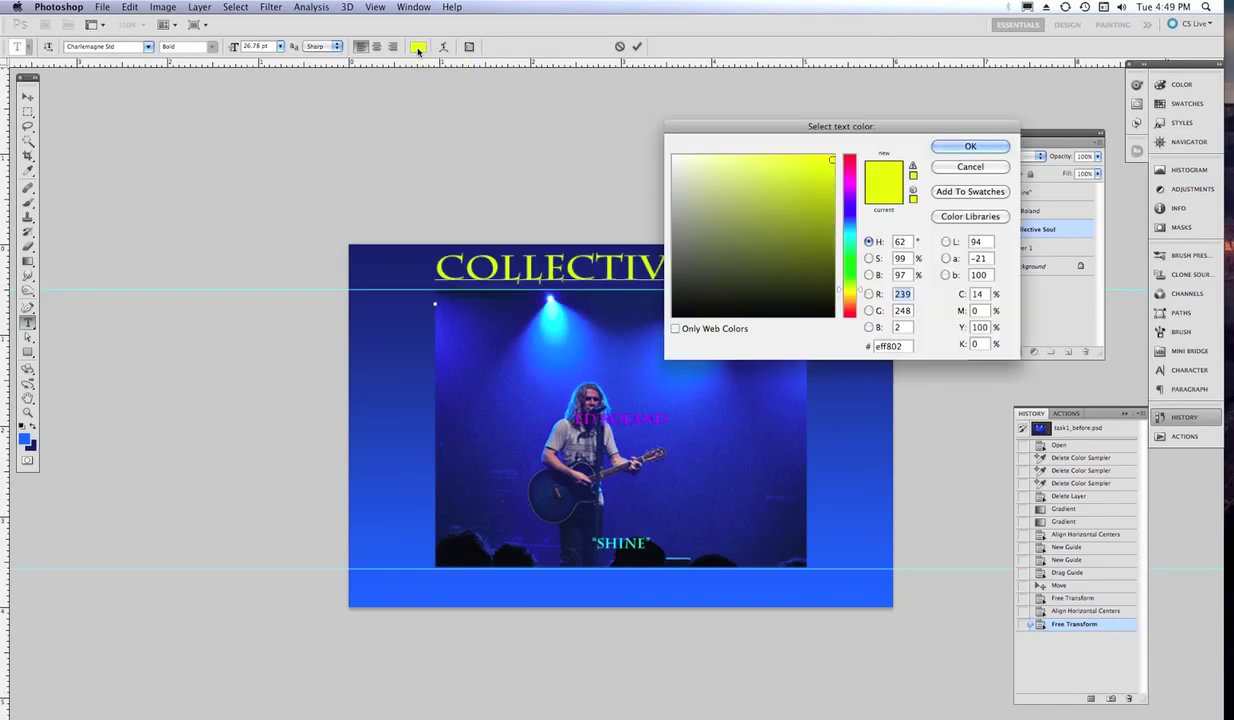
pyautogui.click(558, 333)
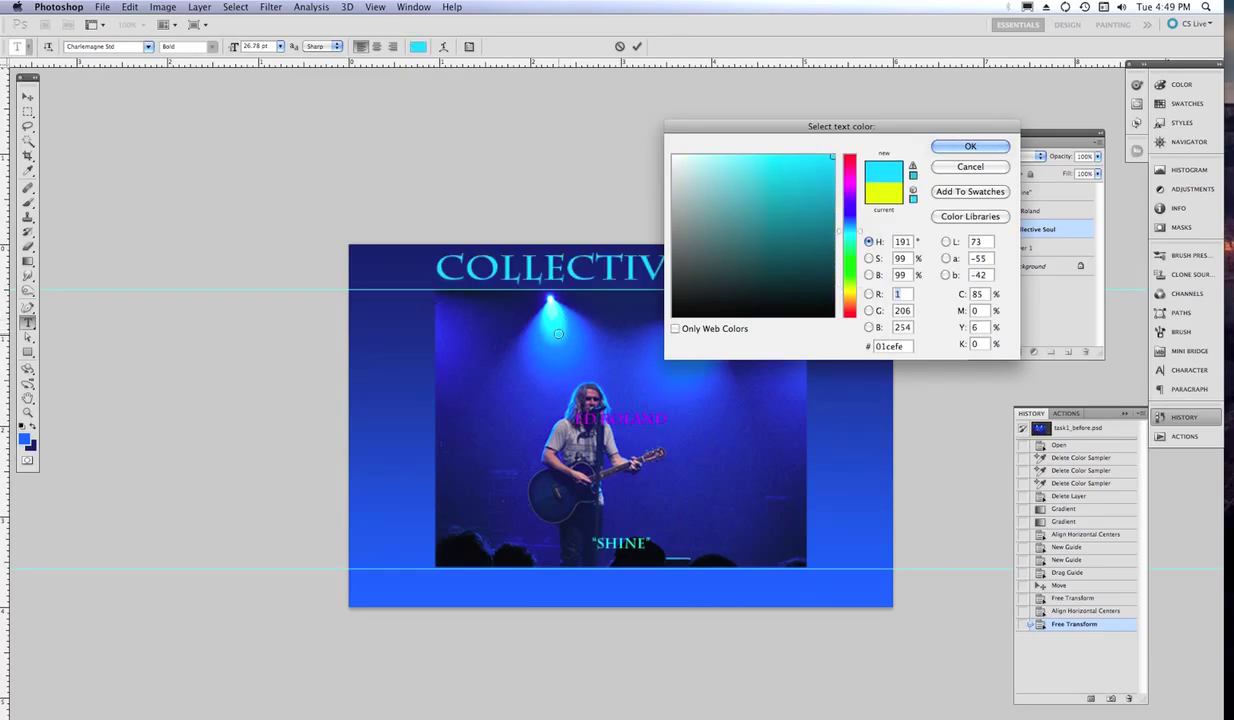
pyautogui.click(961, 147)
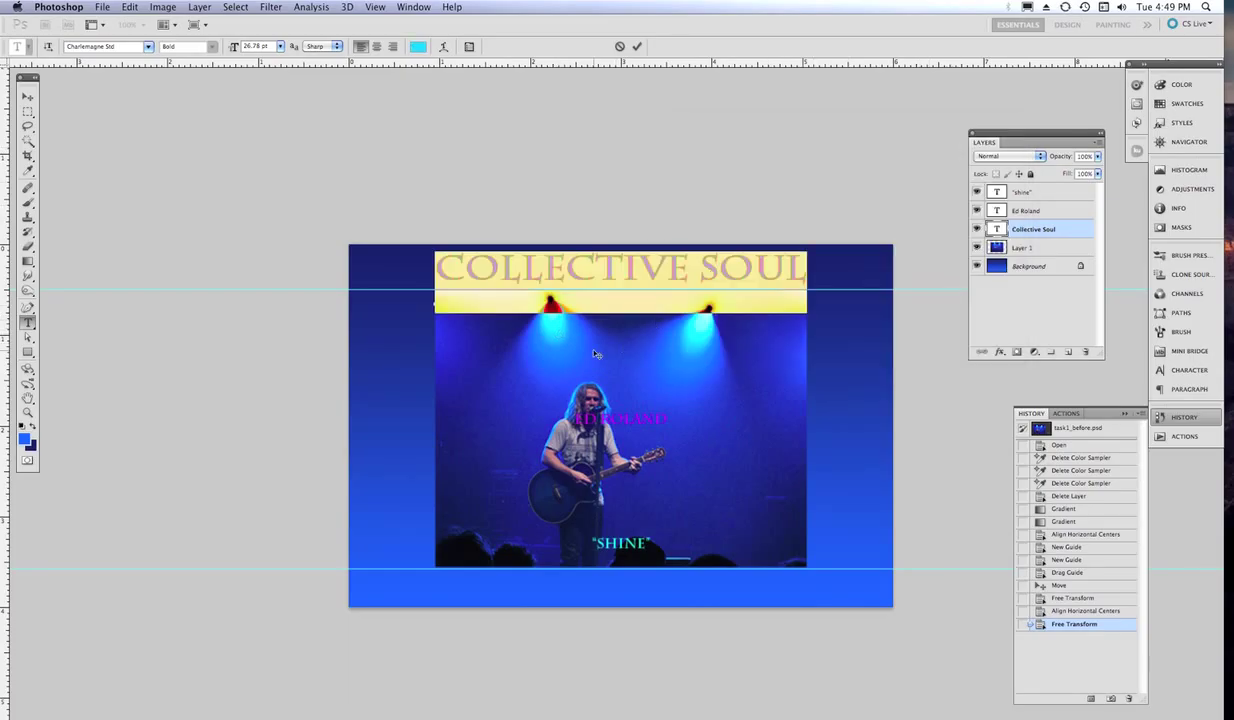
pyautogui.click(637, 47)
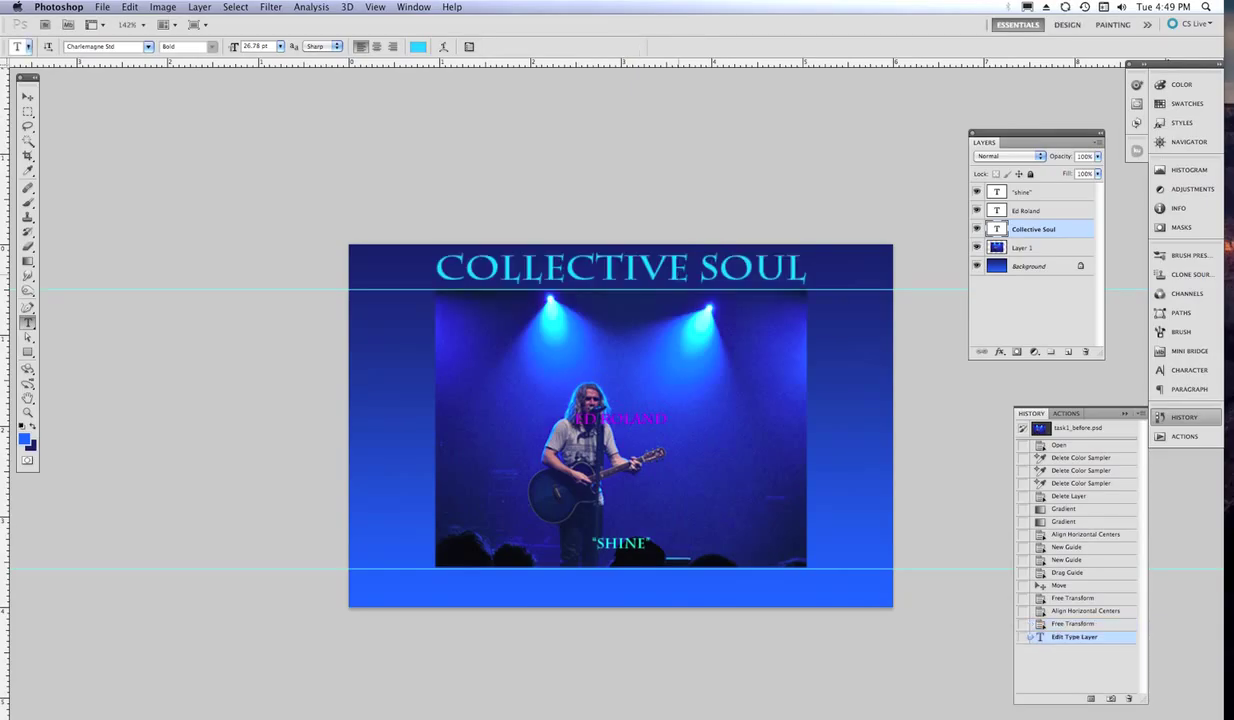
pyautogui.click(27, 96)
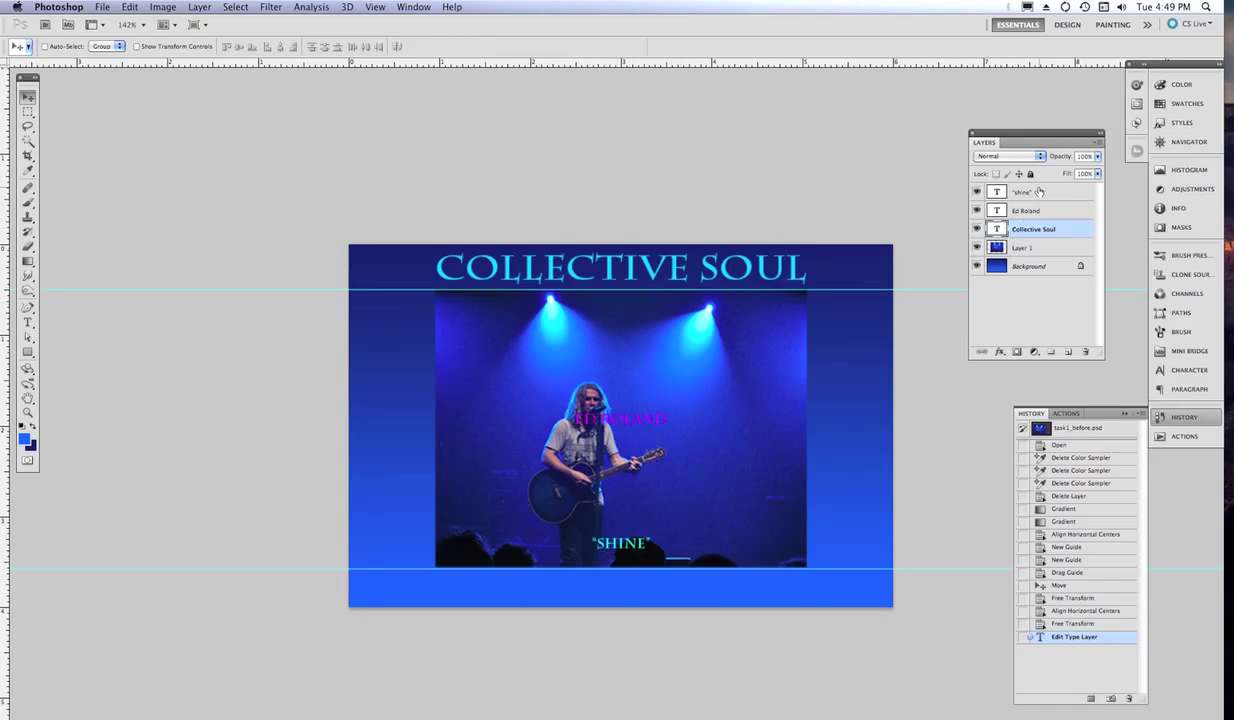
# Move the SHINE caption into the blue band below the photo and enlarge it to about 169%.
pyautogui.click(995, 188)
pyautogui.moveTo(625, 543); pyautogui.dragTo(617, 578)
pyautogui.press('super+t')
pyautogui.moveTo(646, 576)
pyautogui.mouseDown()
pyautogui.moveTo(688, 555)
pyautogui.moveTo(650, 585)
pyautogui.mouseUp()
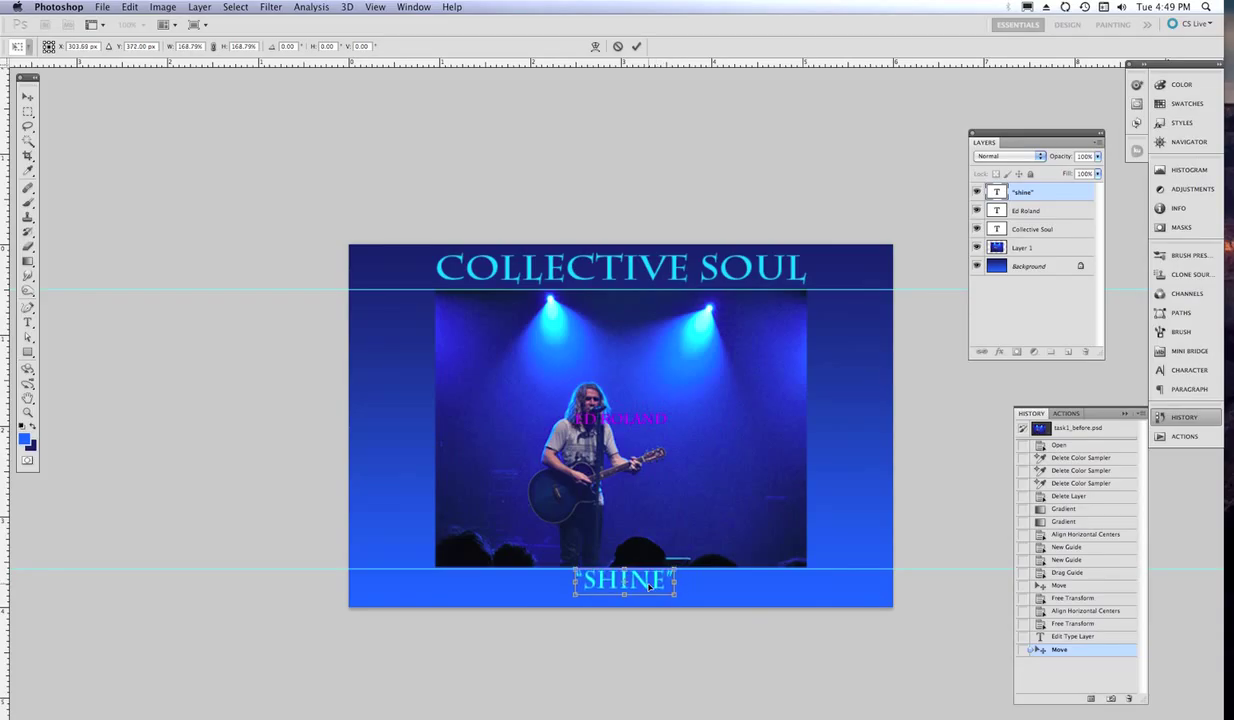
pyautogui.press('Return')
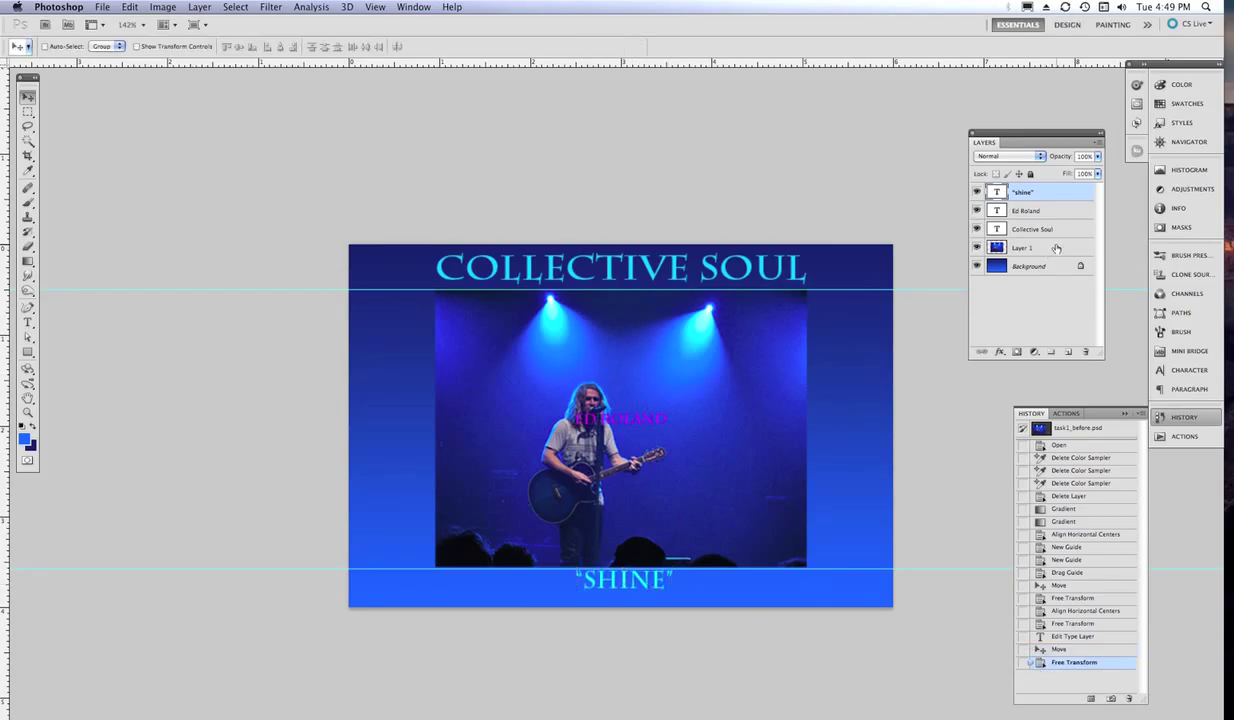
# Centre the SHINE caption horizontally on the poster, aligned with the Background layer.
pyautogui.keyDown('super'); pyautogui.click(1036, 267); pyautogui.keyUp('super')
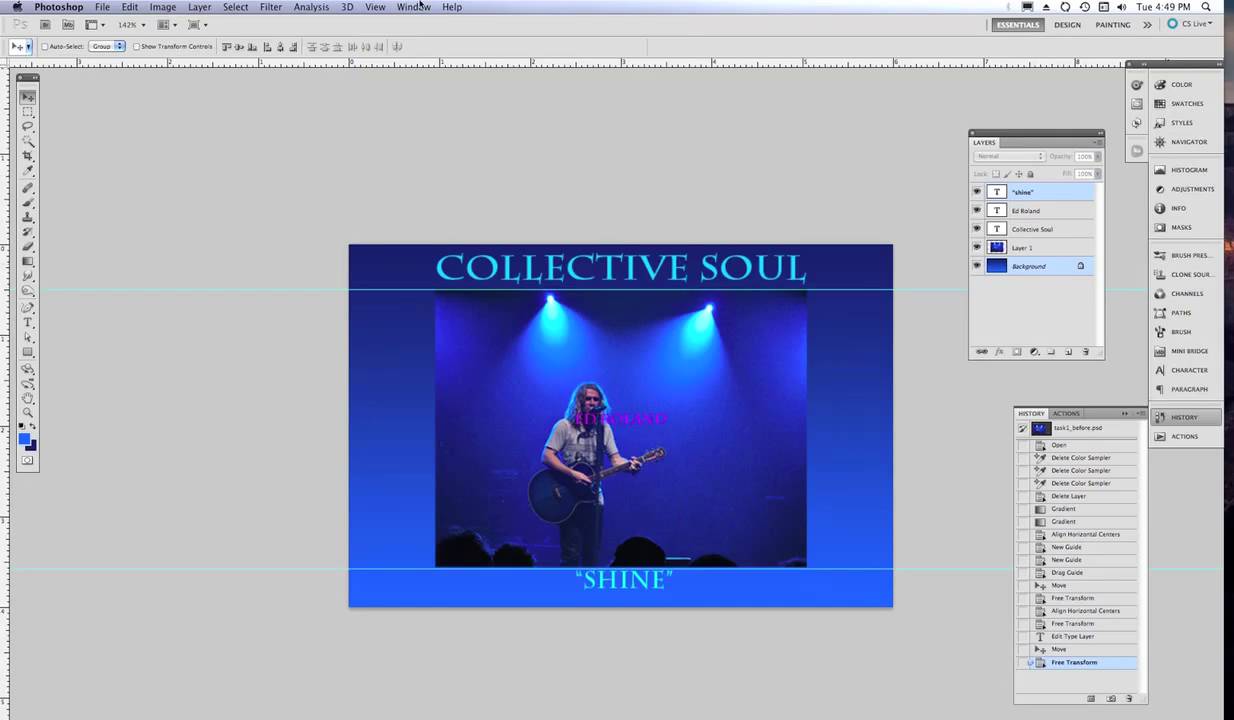
pyautogui.click(270, 46)
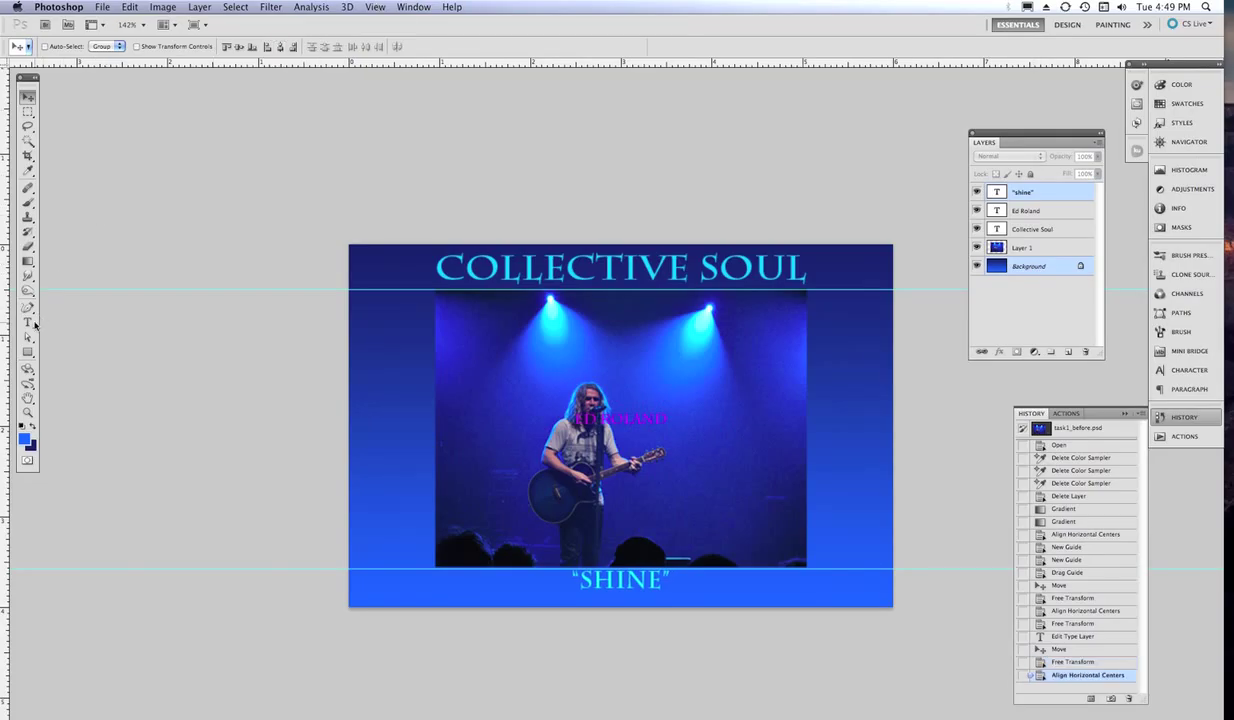
pyautogui.click(27, 322)
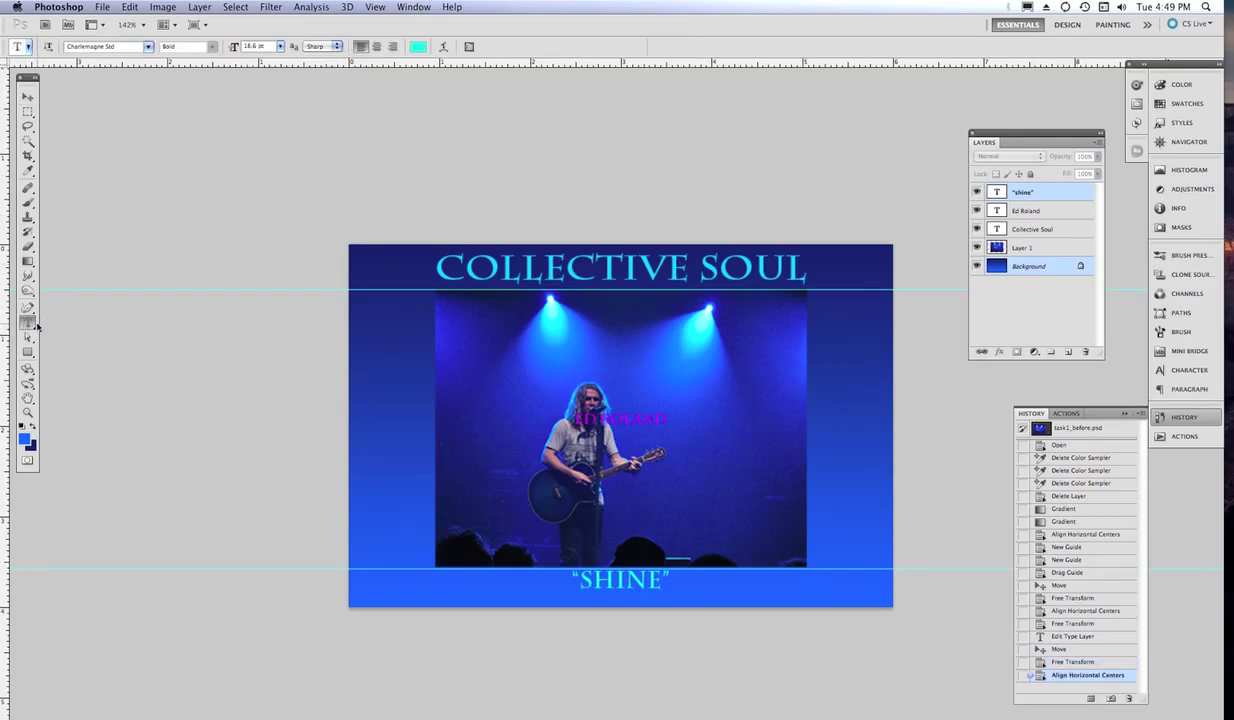
# Recolour the SHINE text a near-white sampled from the stage lights and commit the edit.
pyautogui.tripleClick(633, 589)
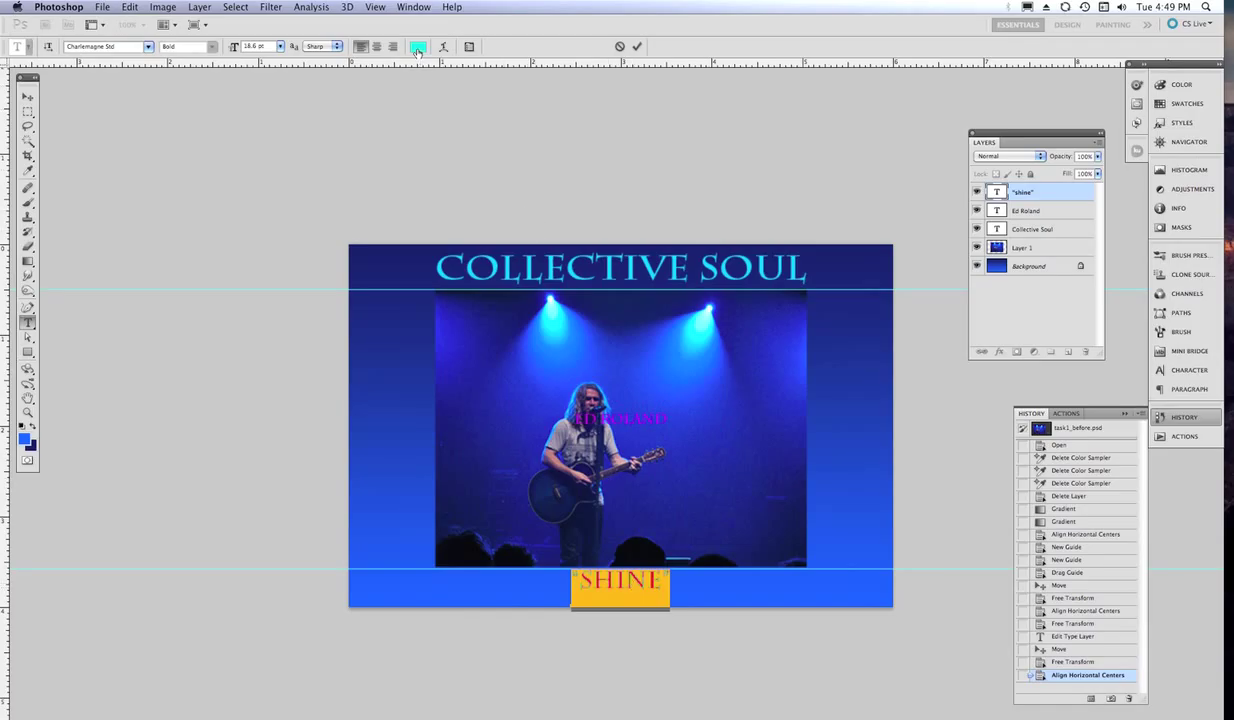
pyautogui.click(417, 47)
pyautogui.click(533, 292)
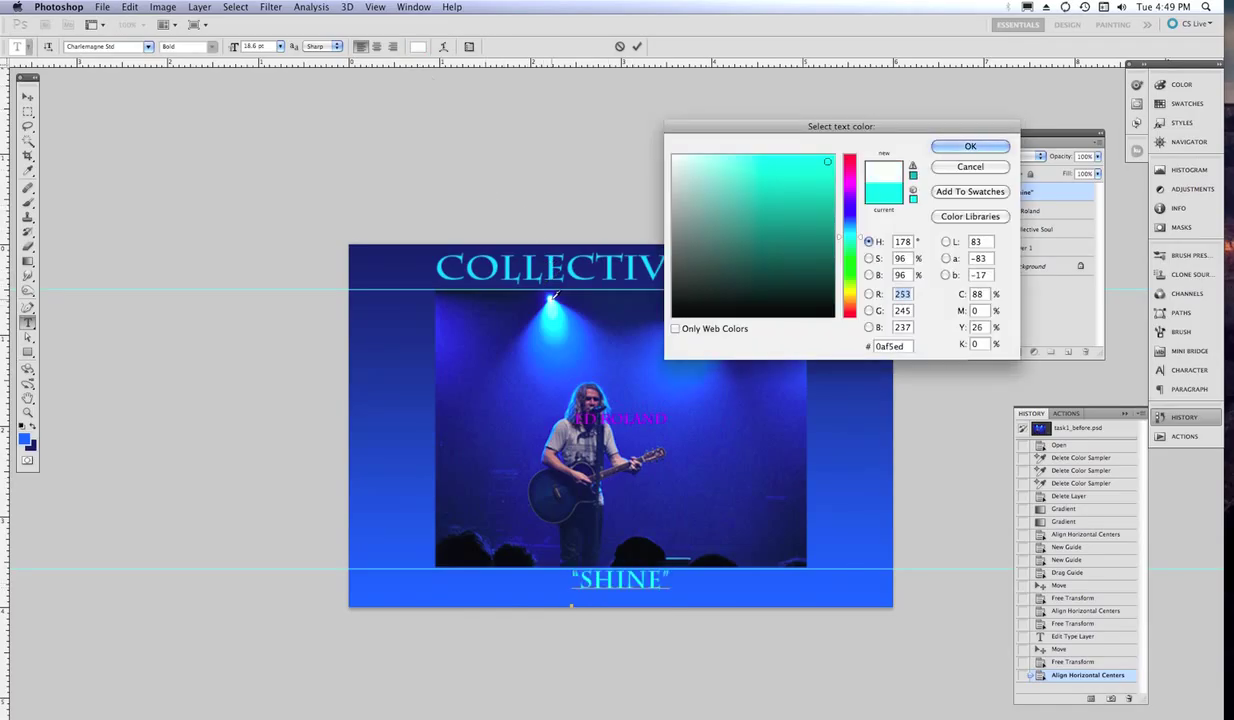
pyautogui.click(970, 146)
pyautogui.click(637, 47)
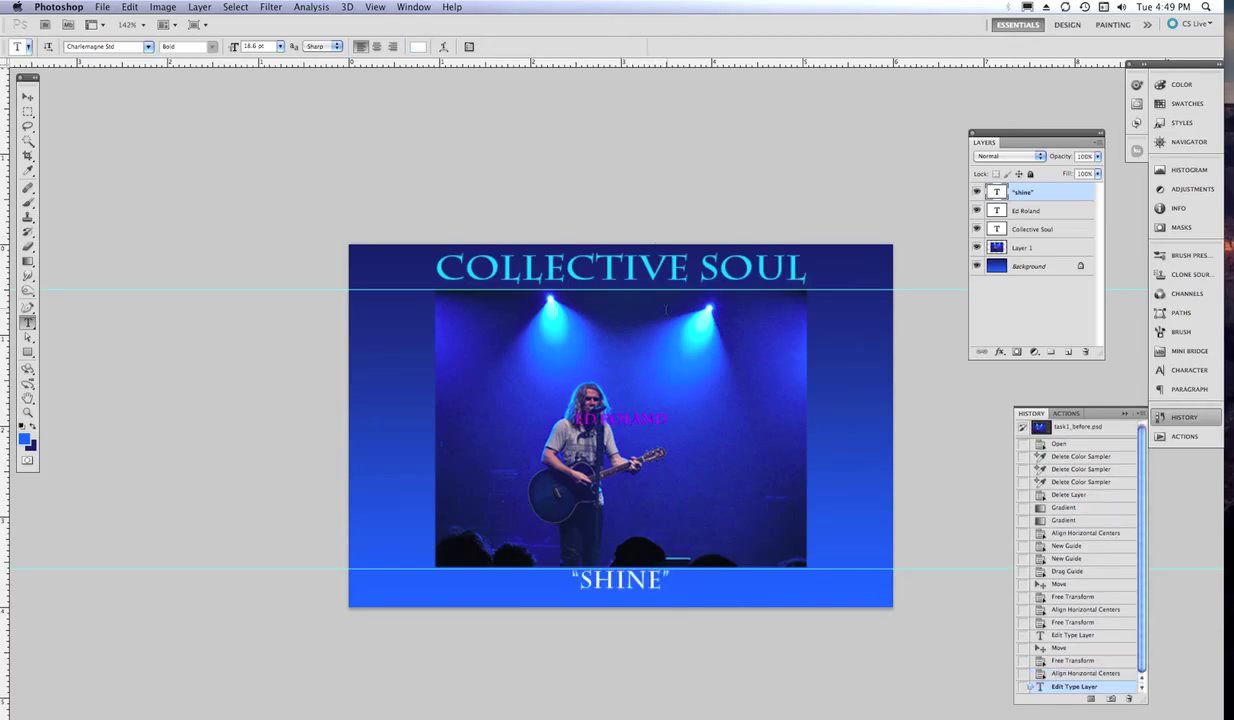
pyautogui.click(28, 97)
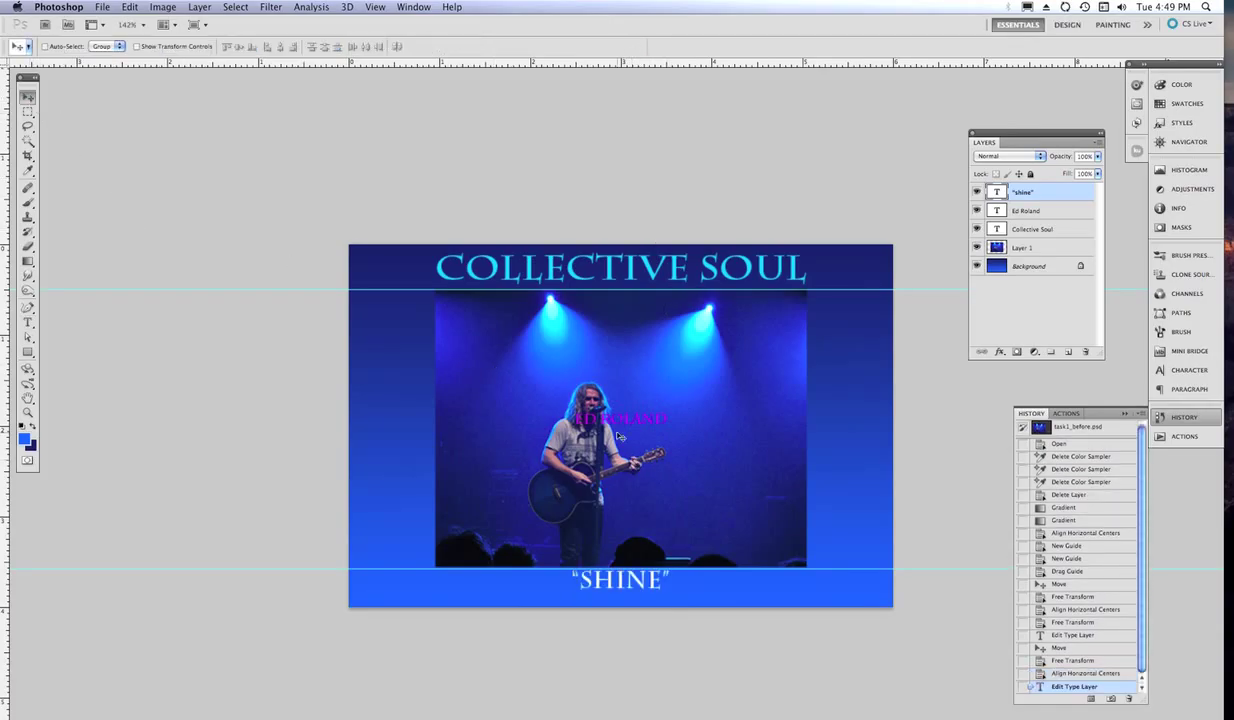
# Reposition the Ed Roland text layer near the photo's bottom edge, right of the guitarist.
pyautogui.moveTo(621, 422); pyautogui.dragTo(690, 467)
pyautogui.click(988, 210)
pyautogui.moveTo(642, 420); pyautogui.dragTo(724, 518)
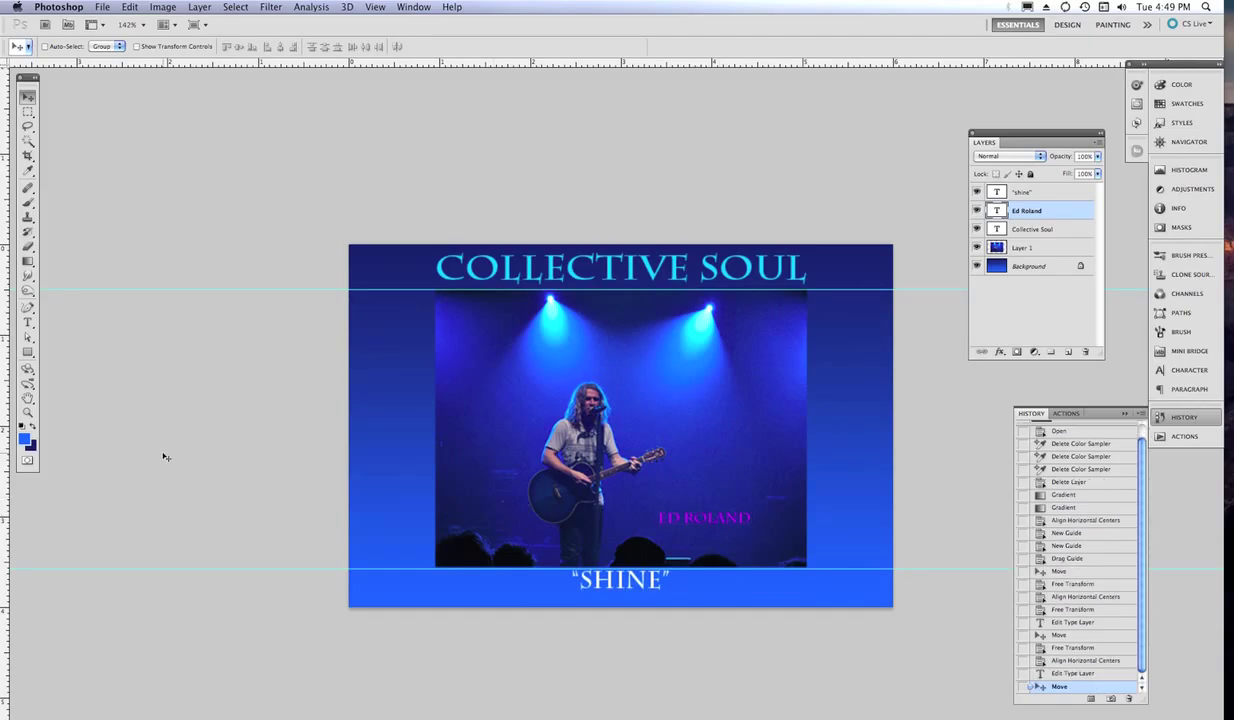
# Recolour the ED ROLAND text to cyan 15f5fb sampled from the stage spotlight and commit it.
pyautogui.click(28, 323)
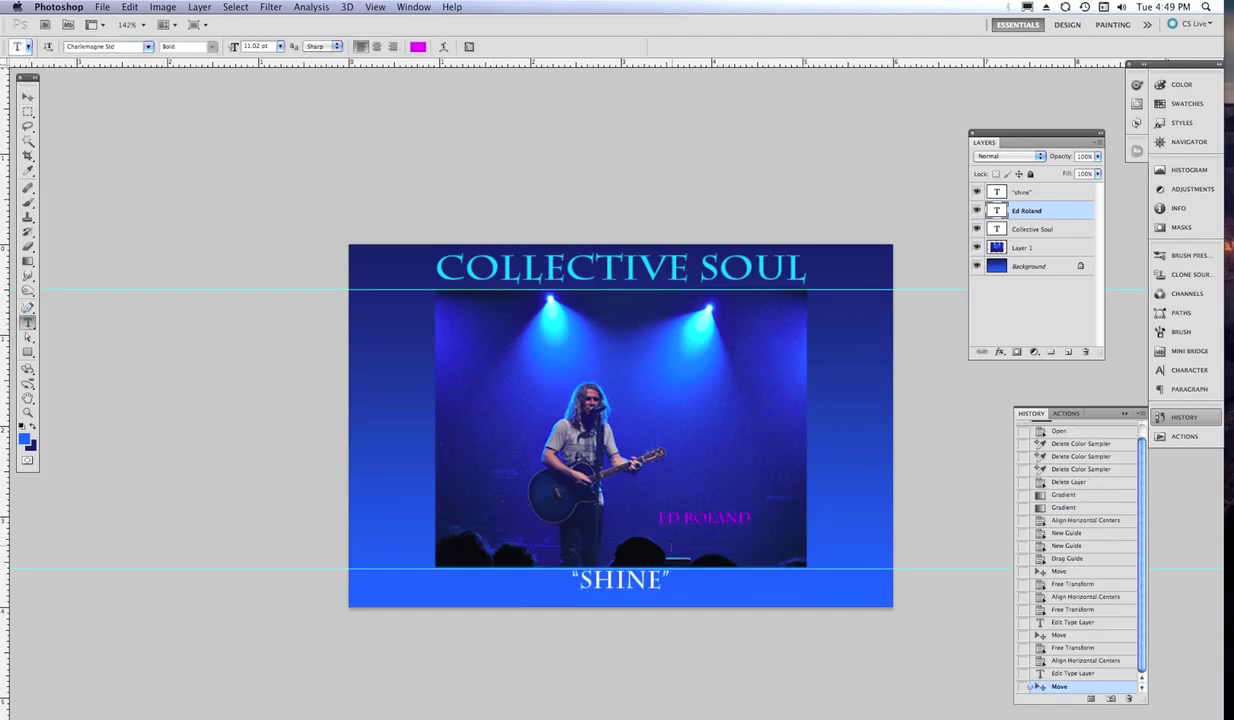
pyautogui.click(724, 518)
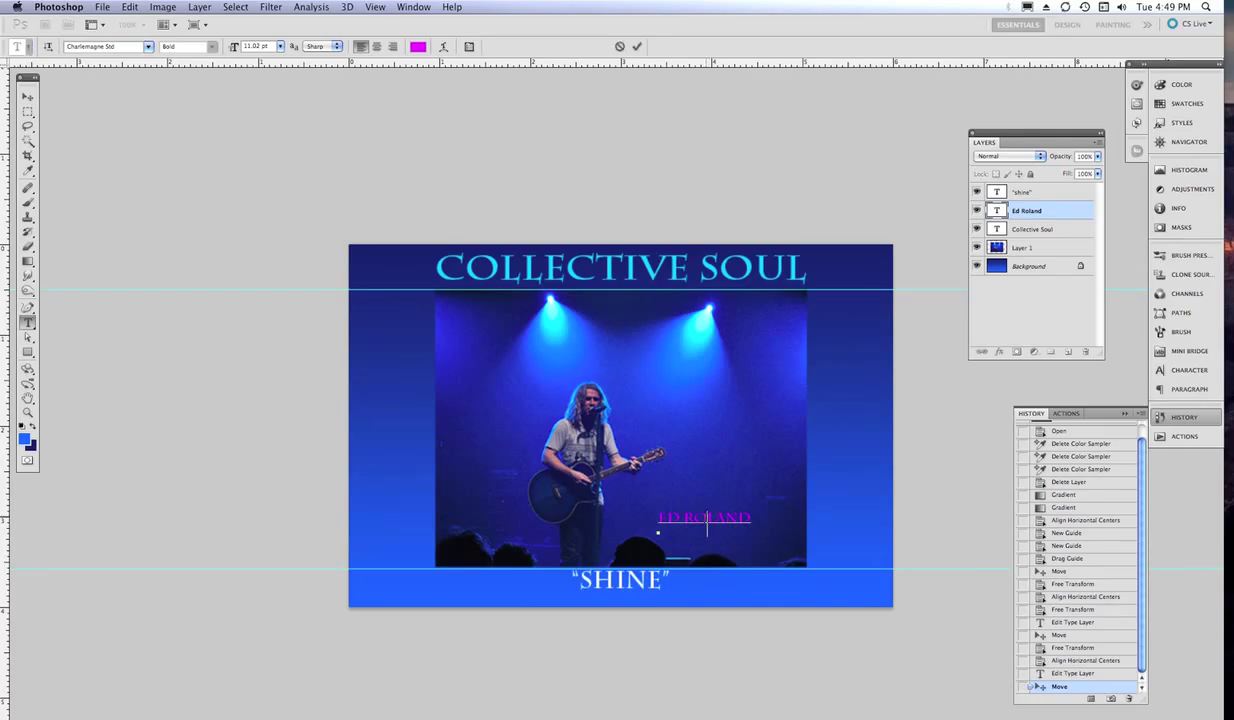
pyautogui.moveTo(750, 518); pyautogui.dragTo(655, 518)
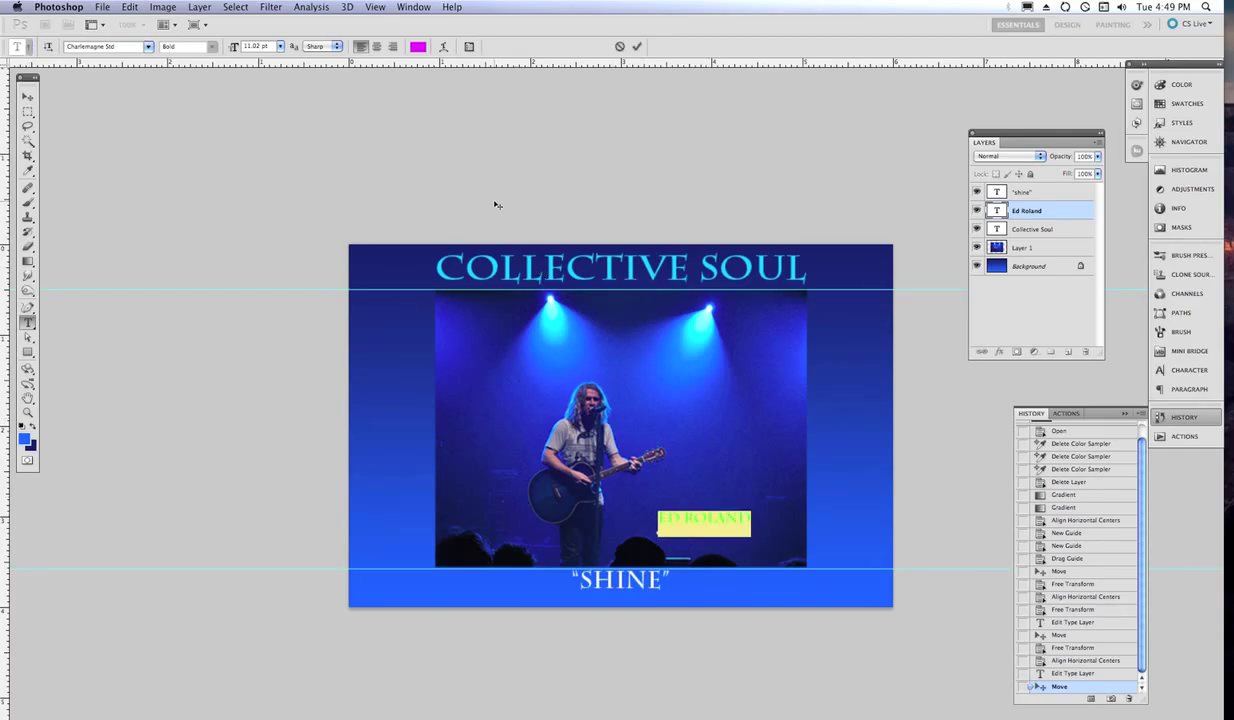
pyautogui.click(418, 47)
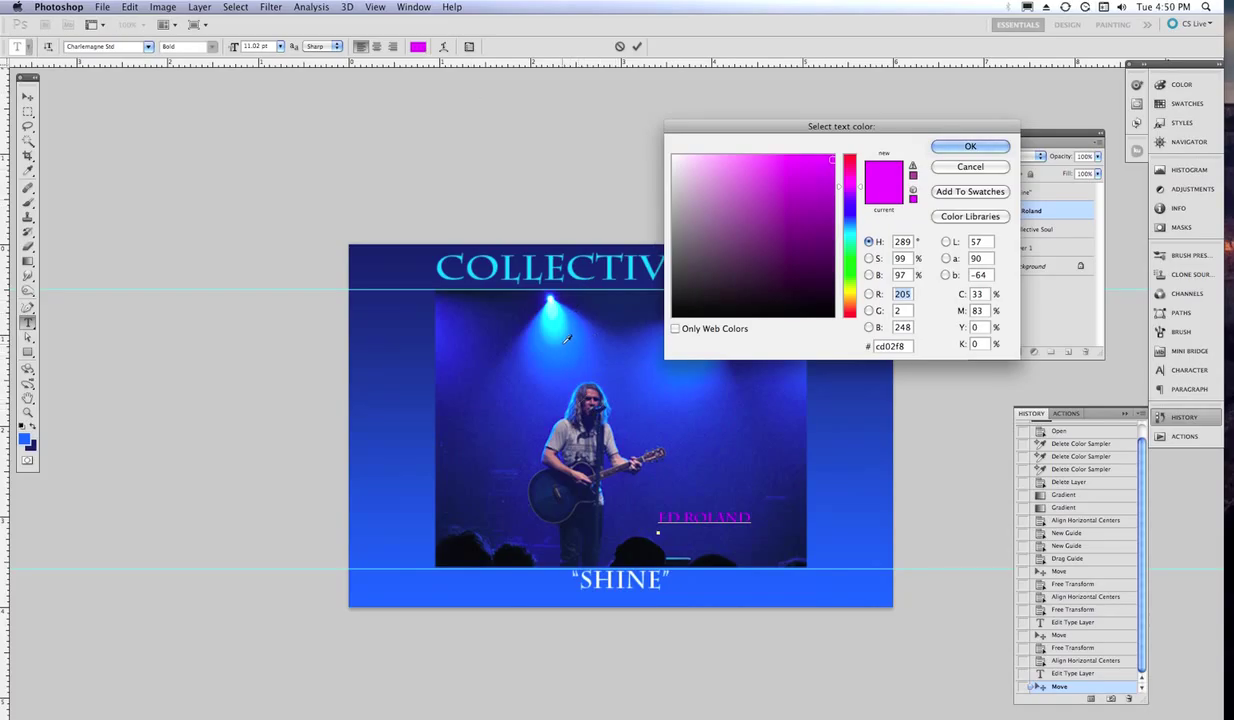
pyautogui.click(545, 306)
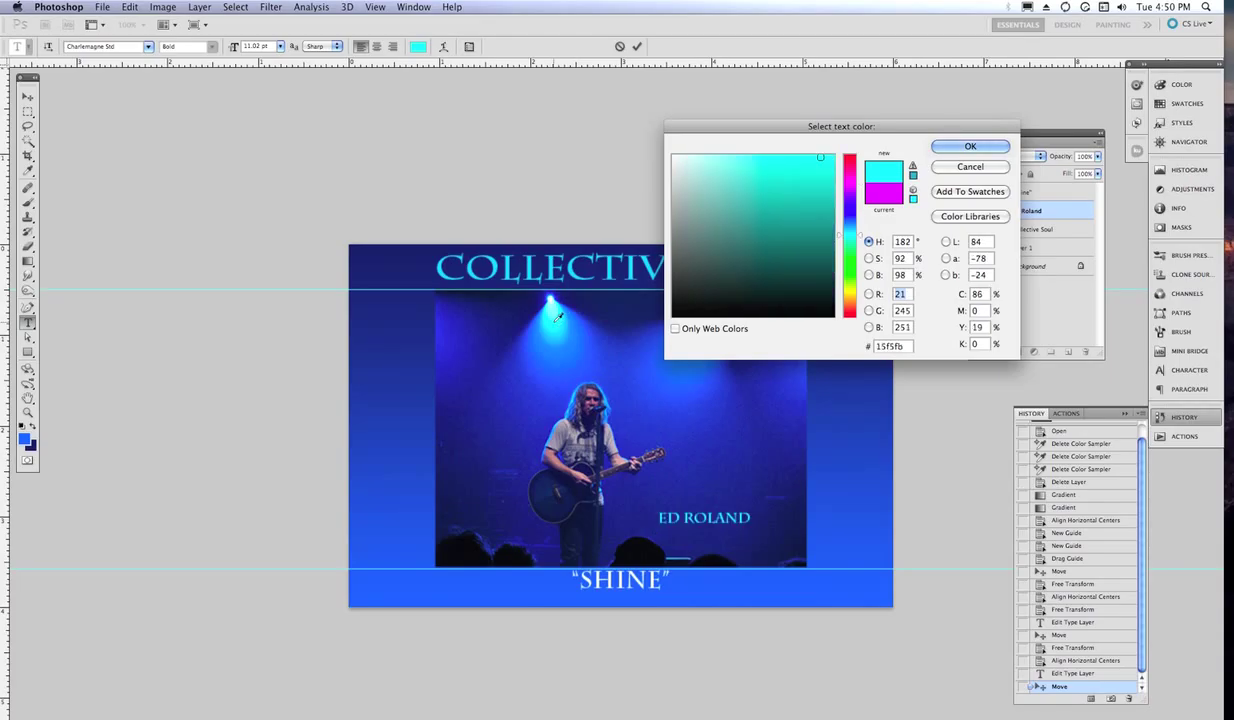
pyautogui.click(970, 146)
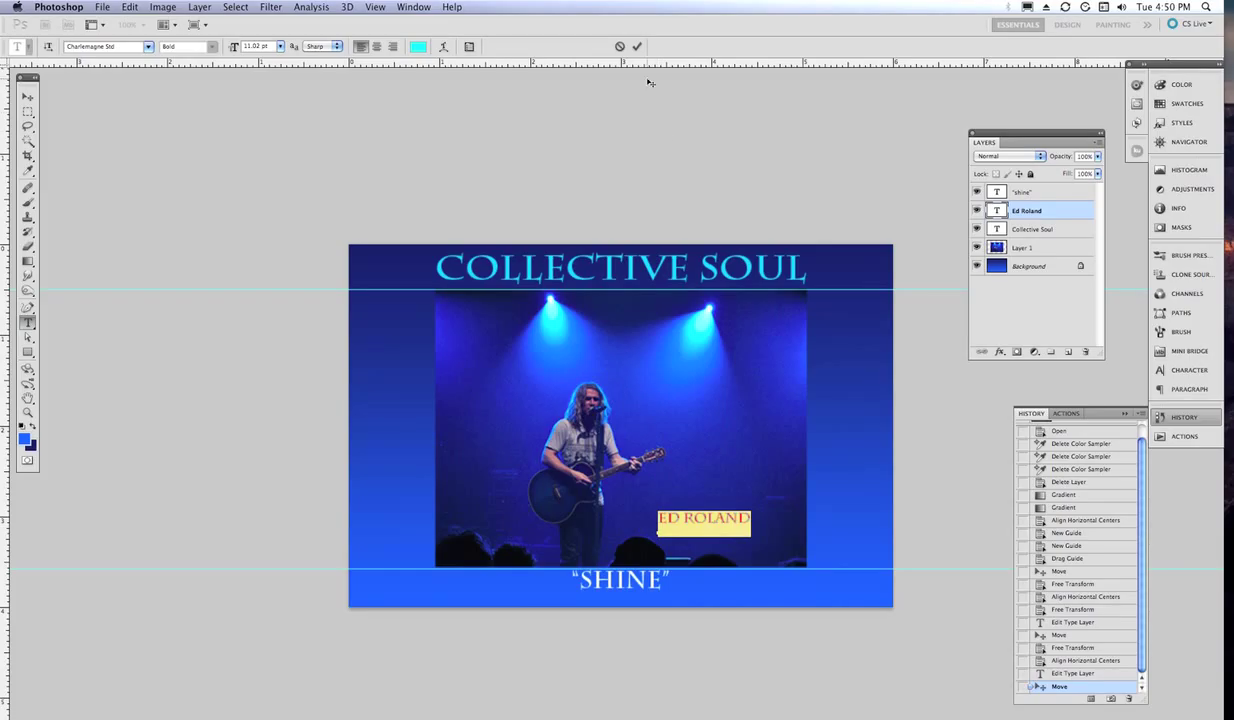
pyautogui.click(637, 46)
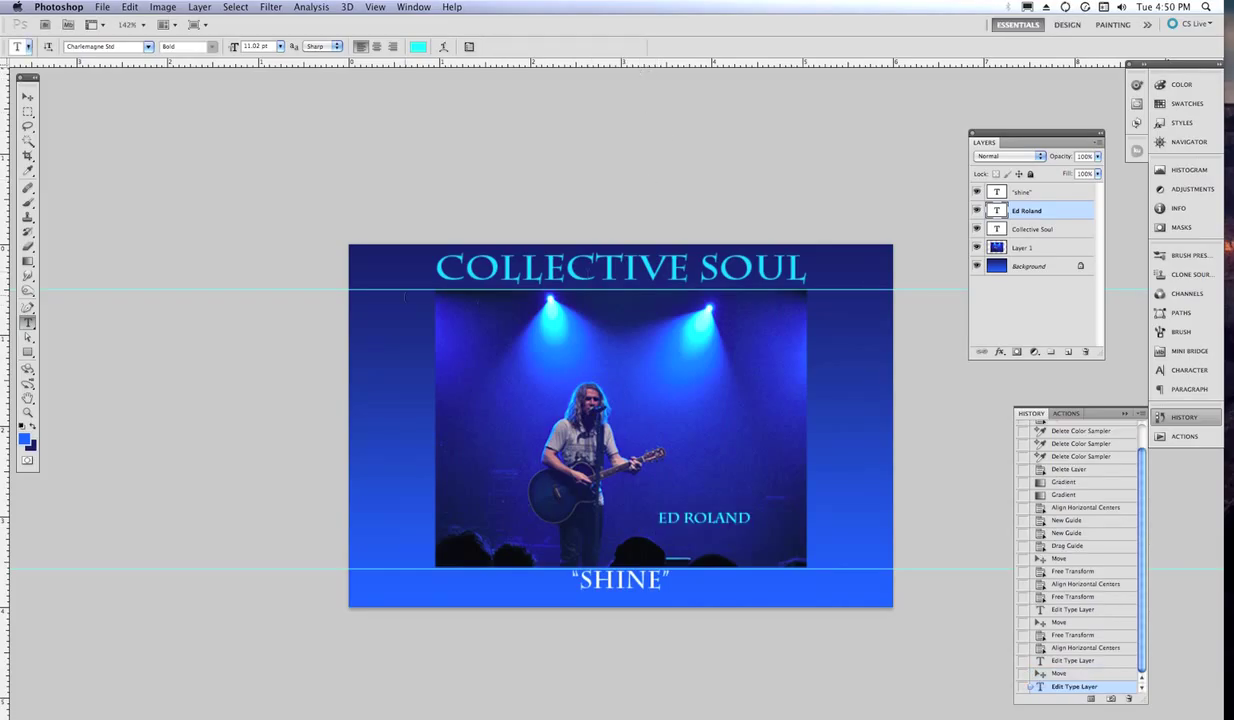
pyautogui.click(28, 97)
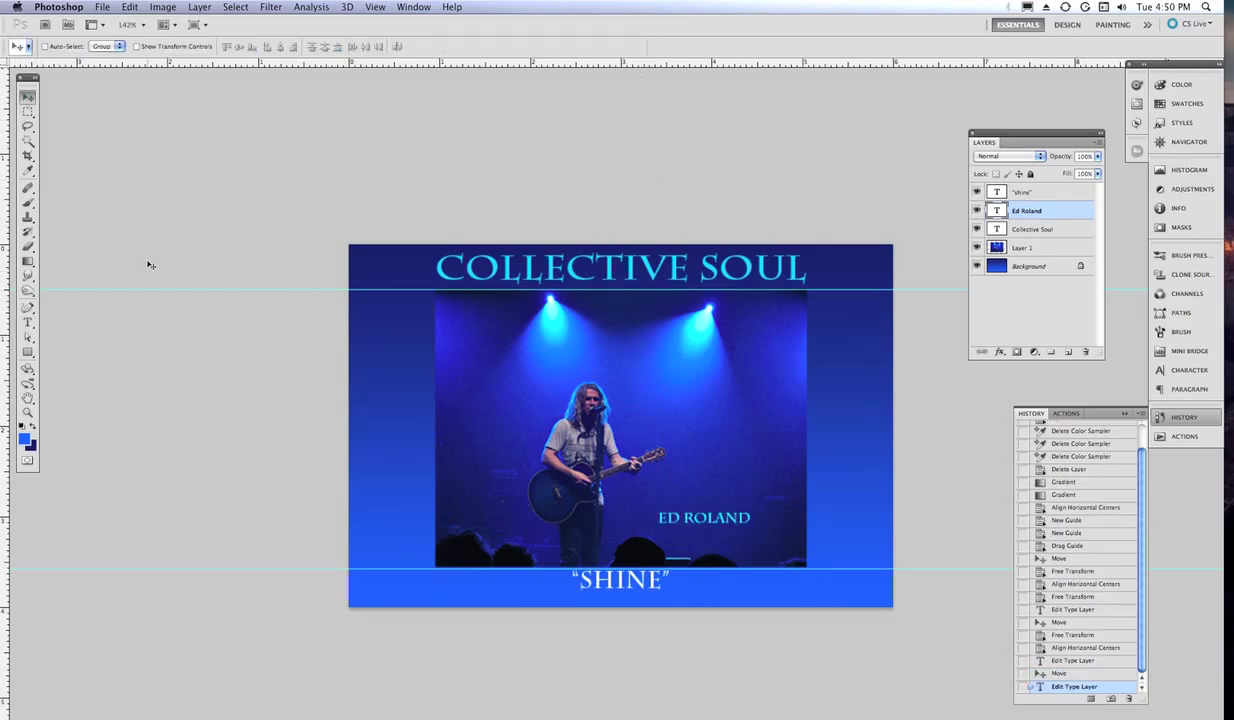
# Drag one guide off the poster, then clear the rest with View > Clear Guides.
pyautogui.moveTo(187, 289); pyautogui.dragTo(211, 169)
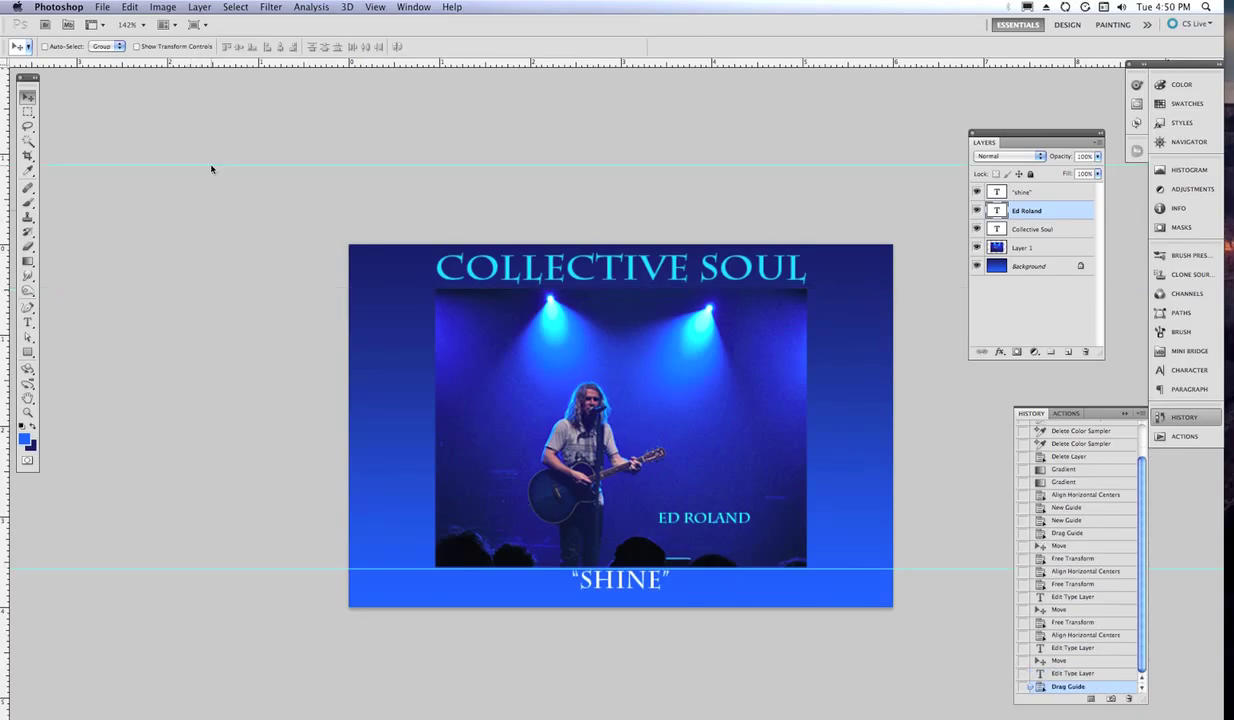
pyautogui.click(371, 8)
pyautogui.click(403, 300)
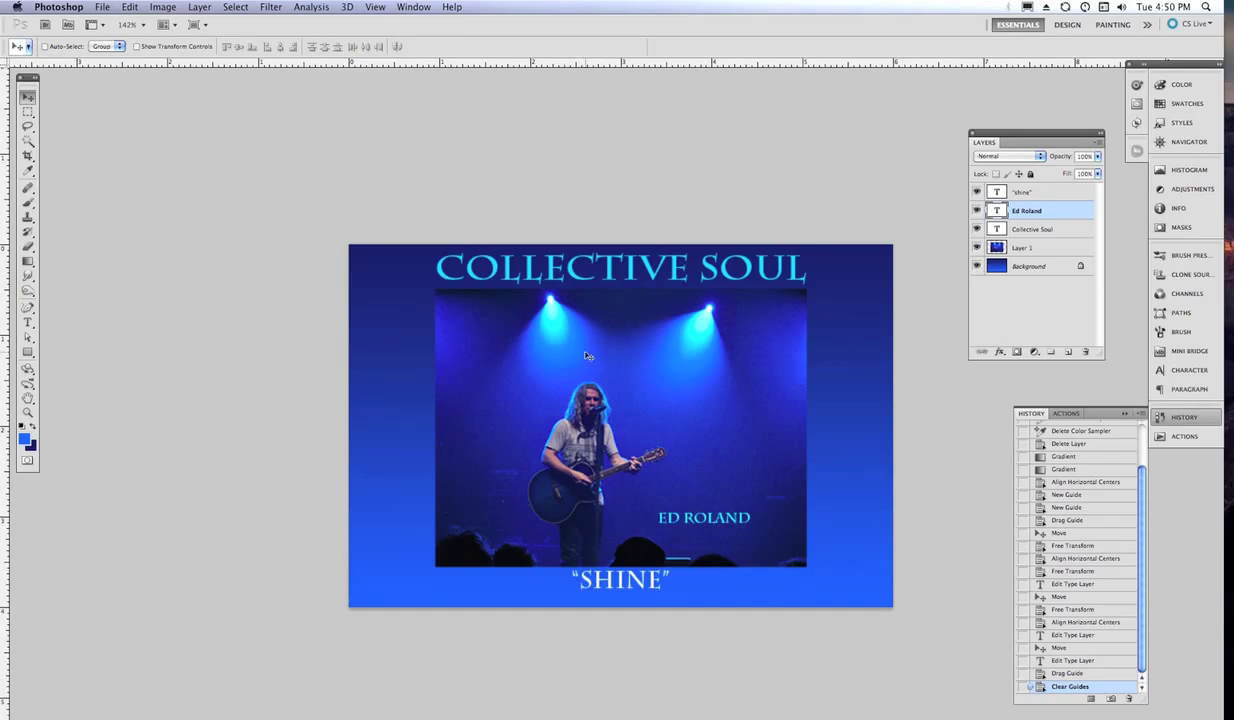
pyautogui.scroll(5, 587, 355)
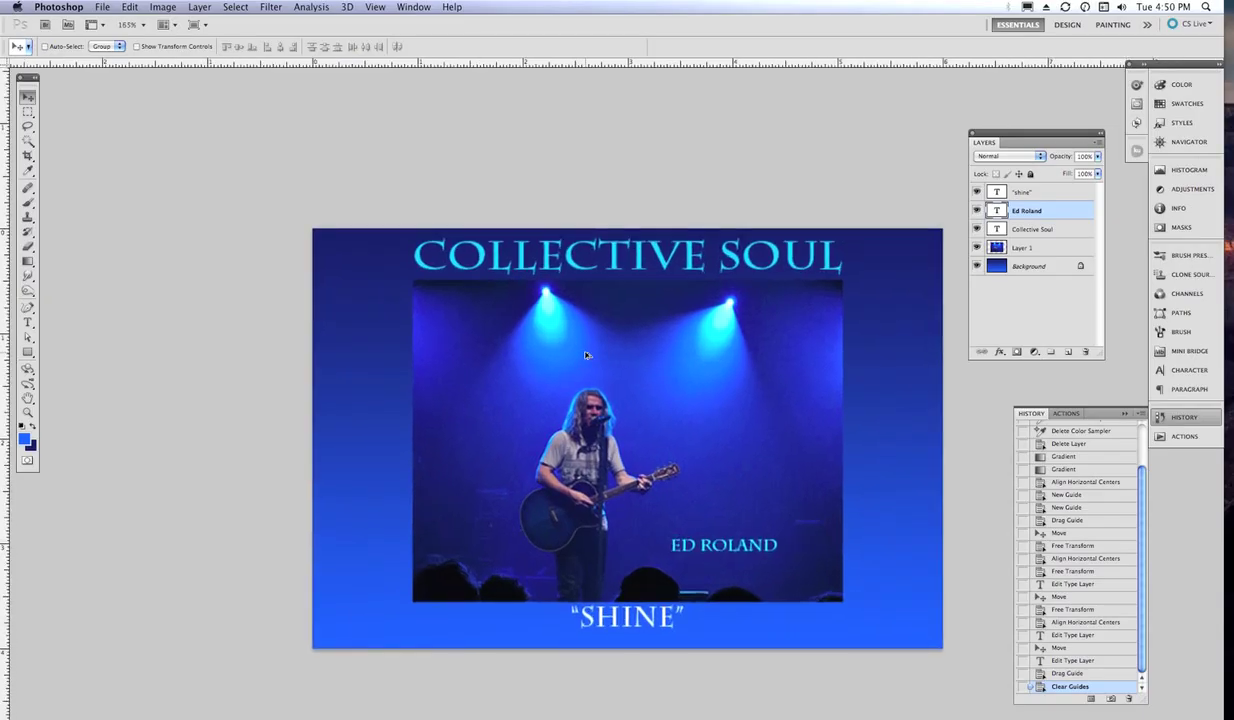
pyautogui.scroll(-6, 587, 355)
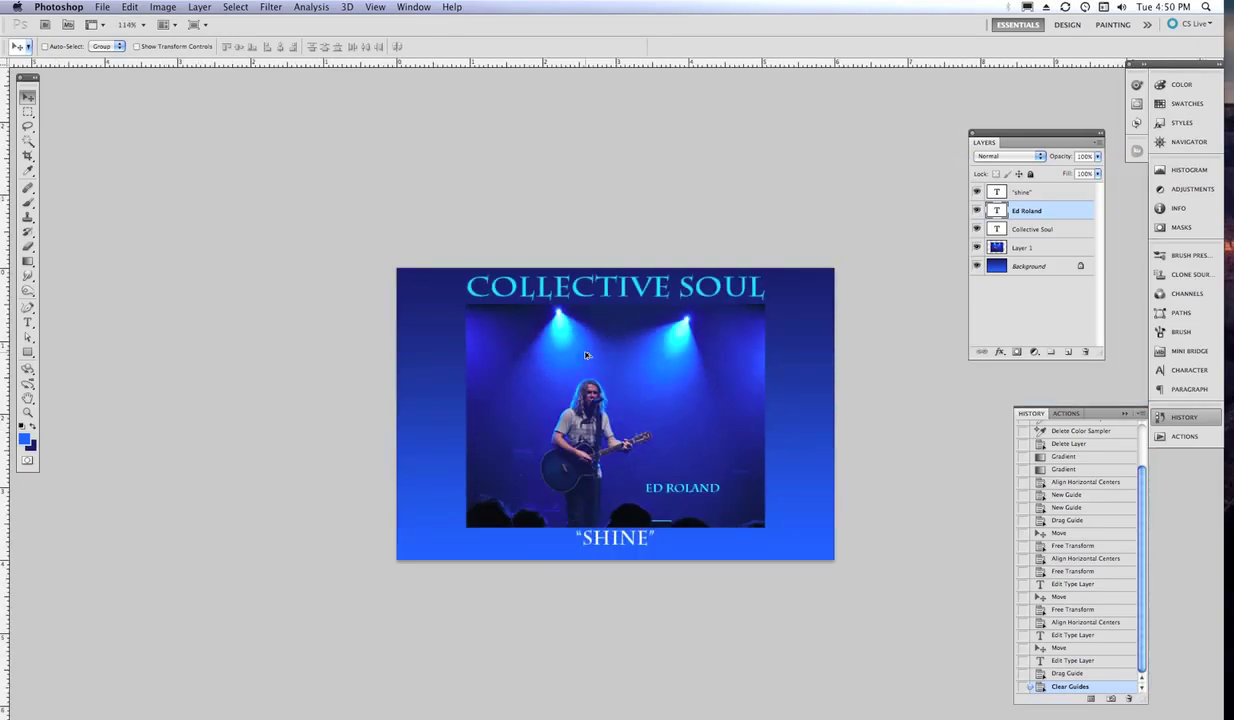
pyautogui.scroll(1, 587, 355)
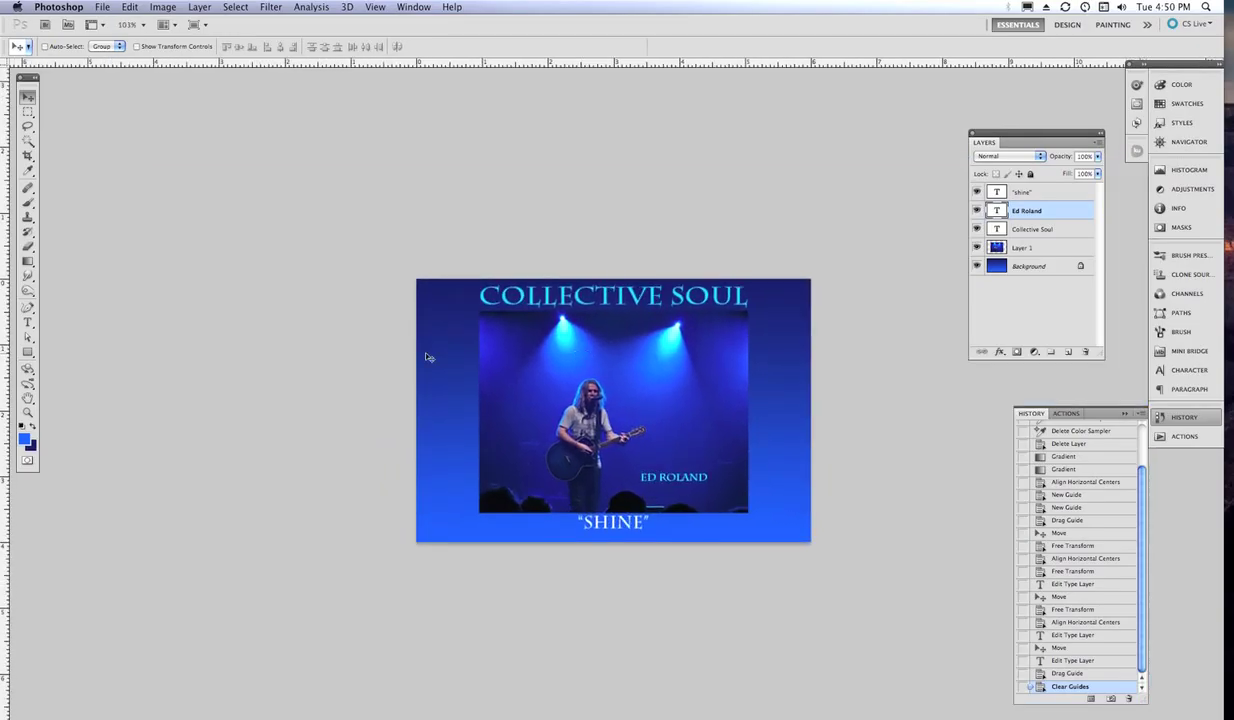
pyautogui.click(28, 411)
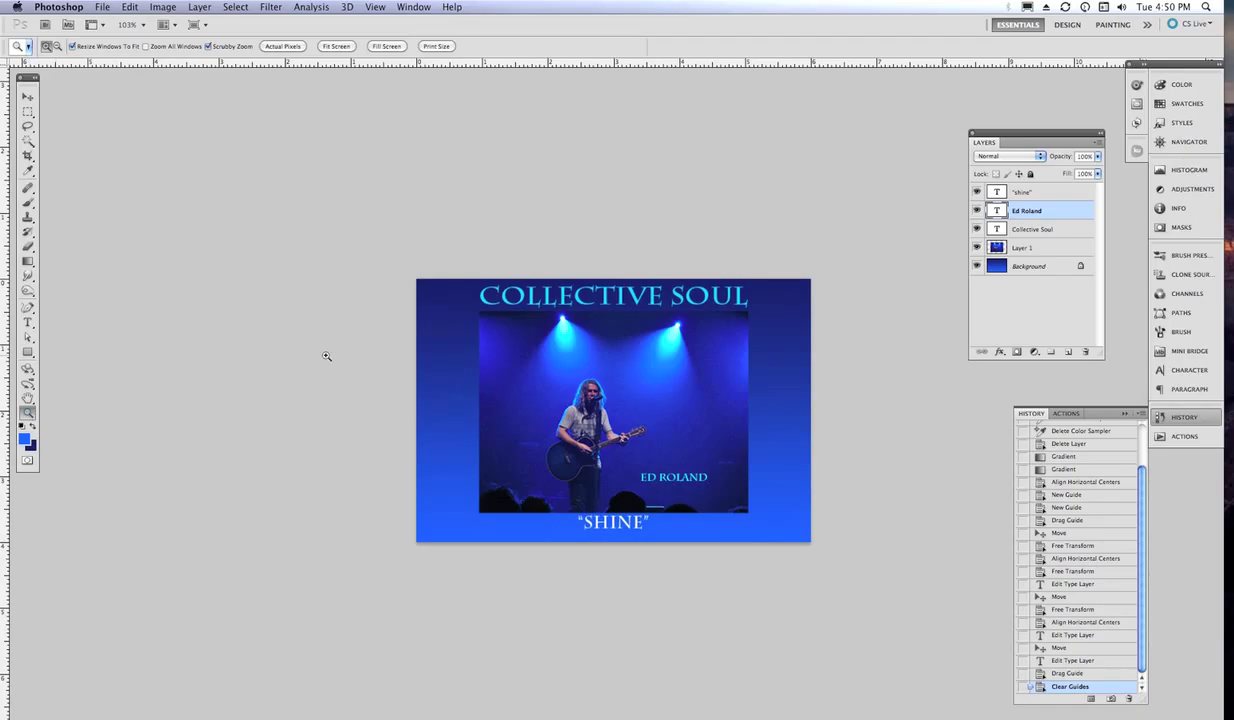
pyautogui.click(592, 372)
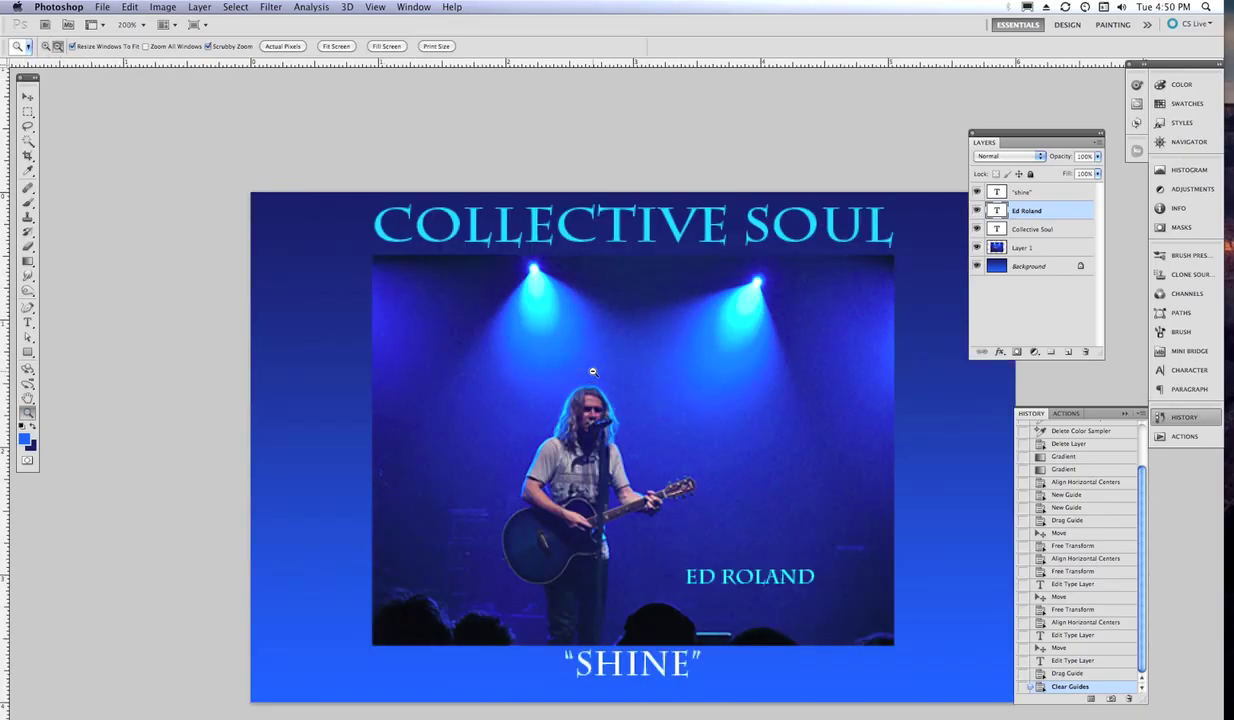
pyautogui.keyDown('alt'); pyautogui.click(592, 372); pyautogui.keyUp('alt')
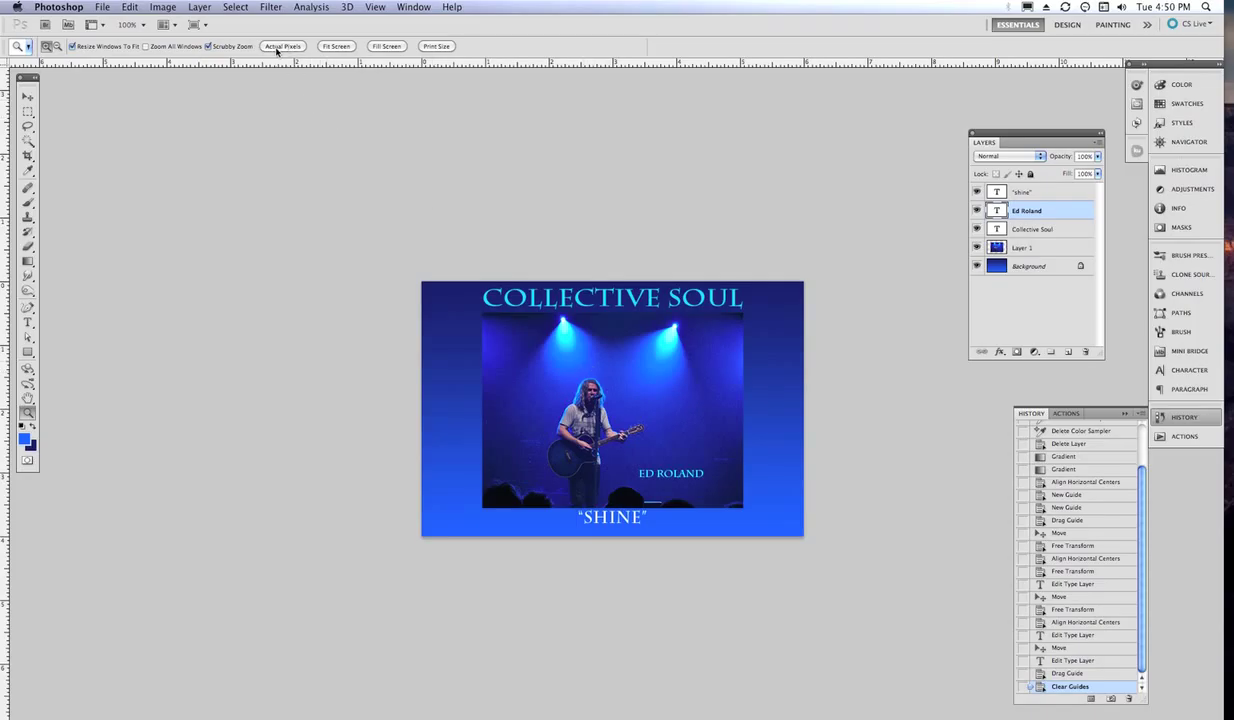
pyautogui.click(636, 441)
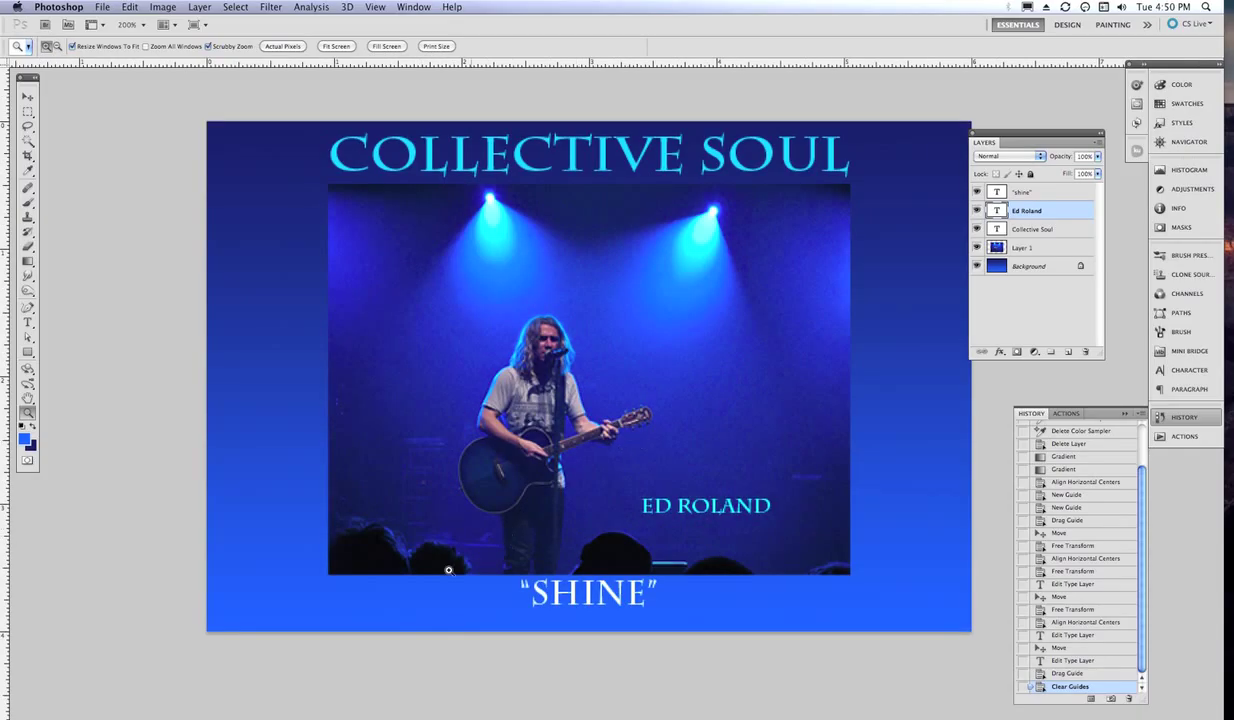